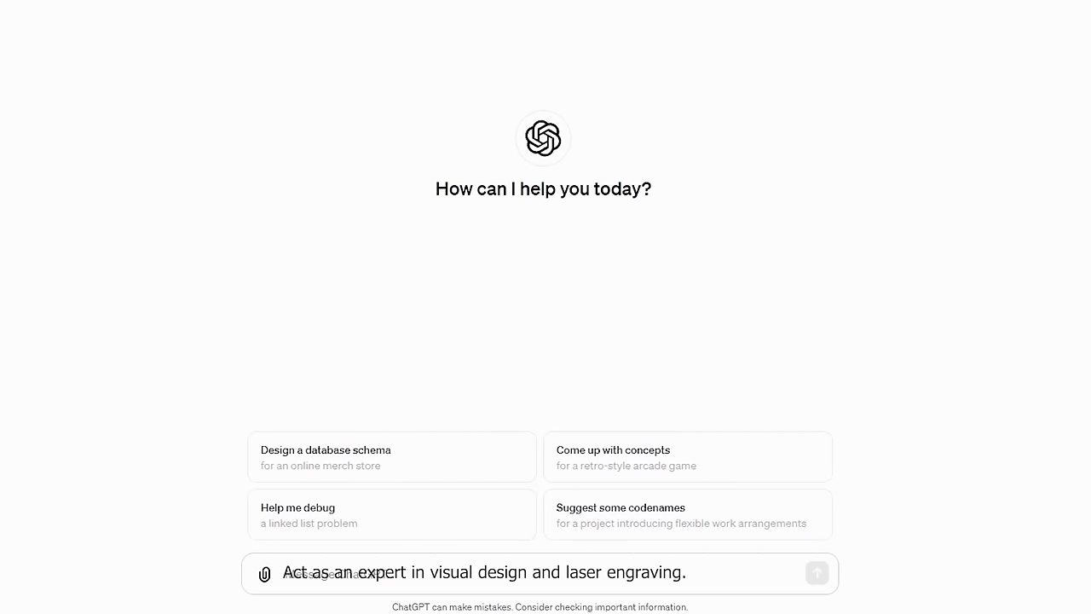
# Write a request for an expert-level AI image prompt: a black and white panoramic winding country road with field, hills and mountains, for laser engraving on wood
pyautogui.write('Act as an expert in visual design and laser engraving.')
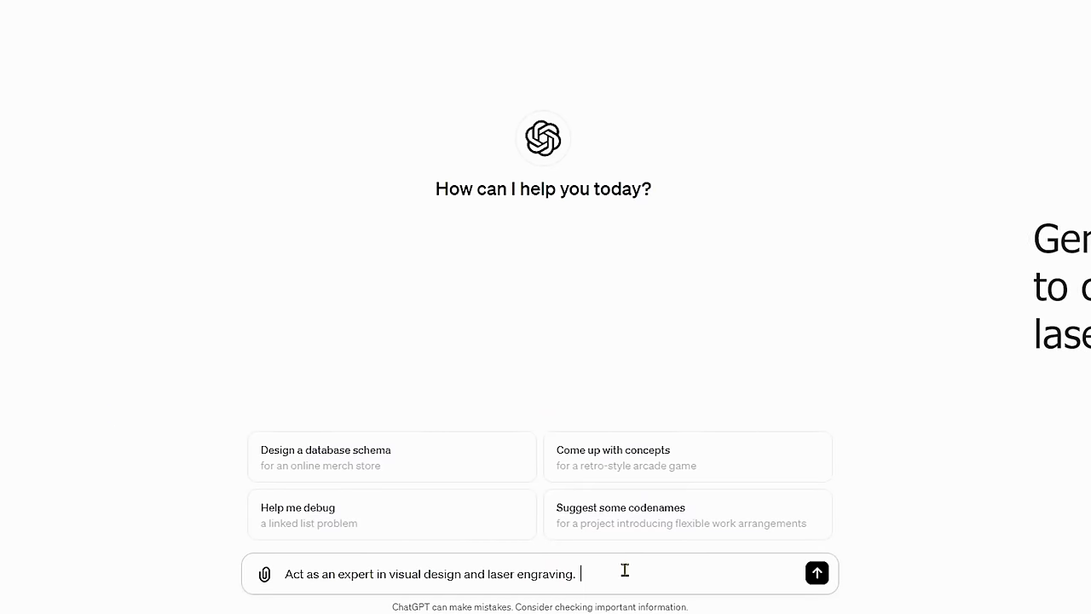
pyautogui.write('Generate a detailed prompt for an AI image generator to create a black and white design that is ideal for laser engraving on wood.')
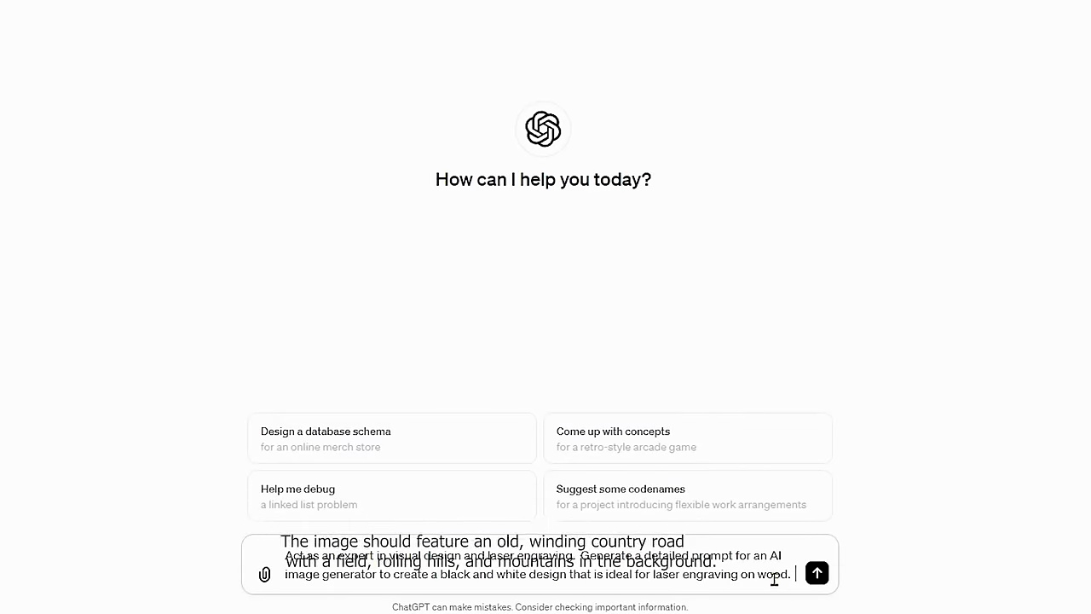
pyautogui.write('The image should feature an old, winding country road with a field, rolling hills, and mountains in the background.')
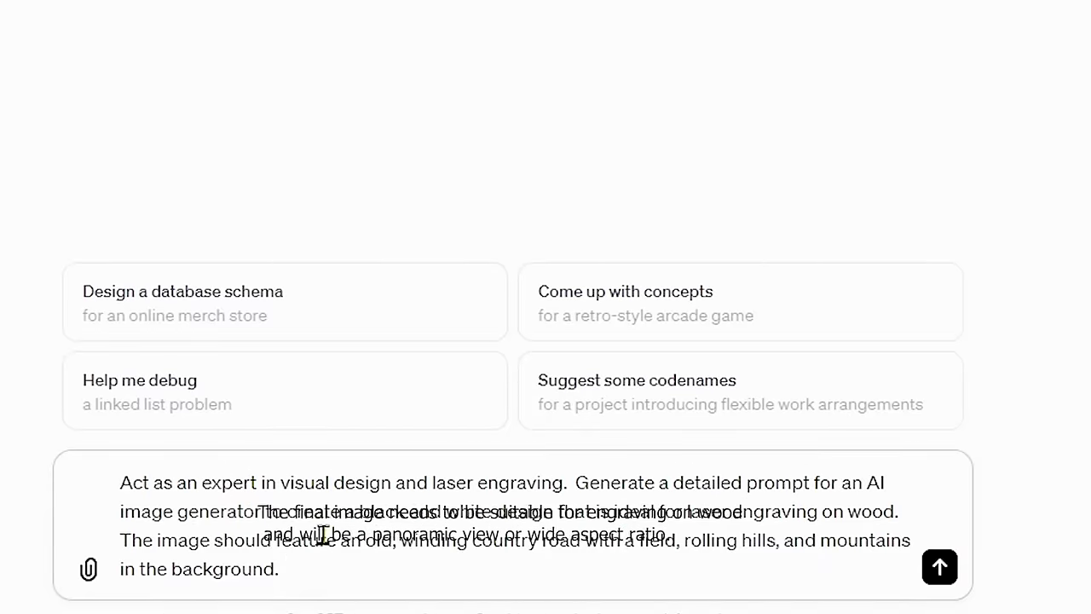
pyautogui.write('The final image needs to be suitable for engraving on wood and will be a panoramic view or wide aspect ratio.')
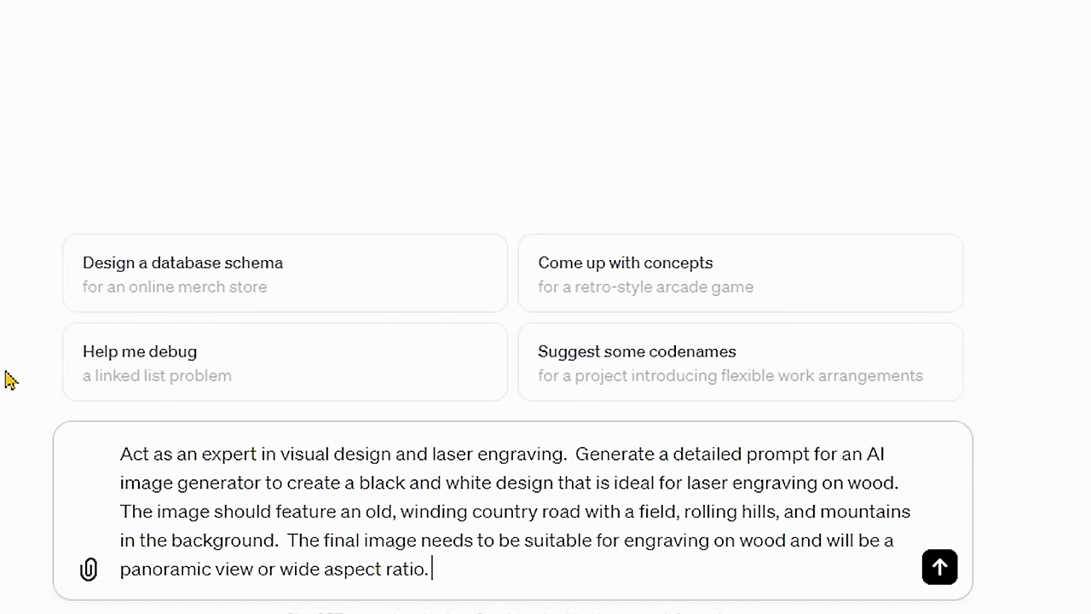
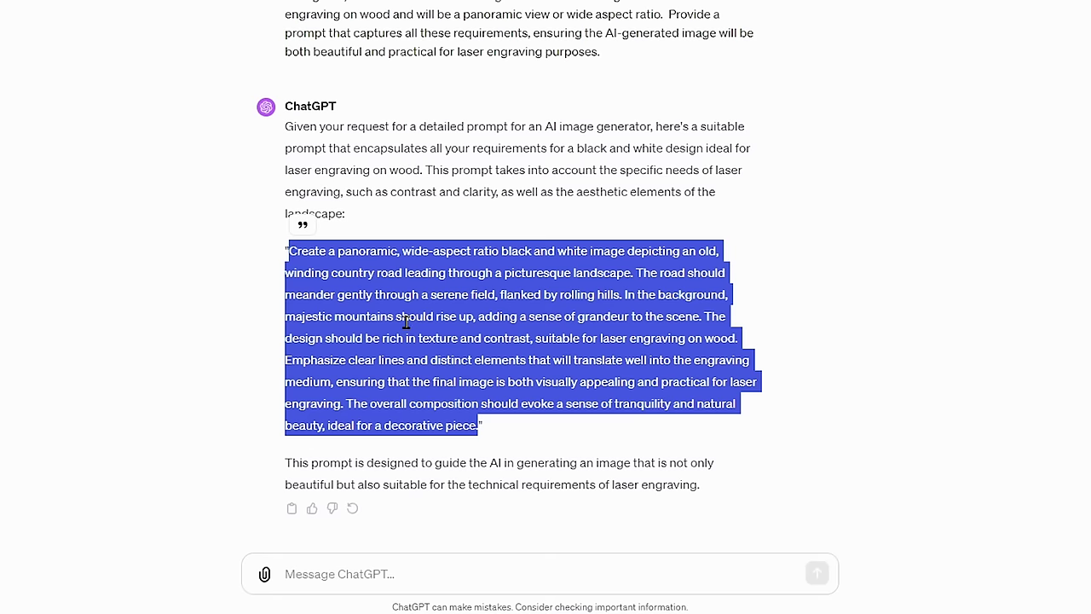
# Copy the quoted panoramic country road prompt from ChatGPT's answer and submit it as a new message in the same chat
pyautogui.click(441, 333)
pyautogui.click(405, 567)
pyautogui.hotkey('ctrl', 'v')
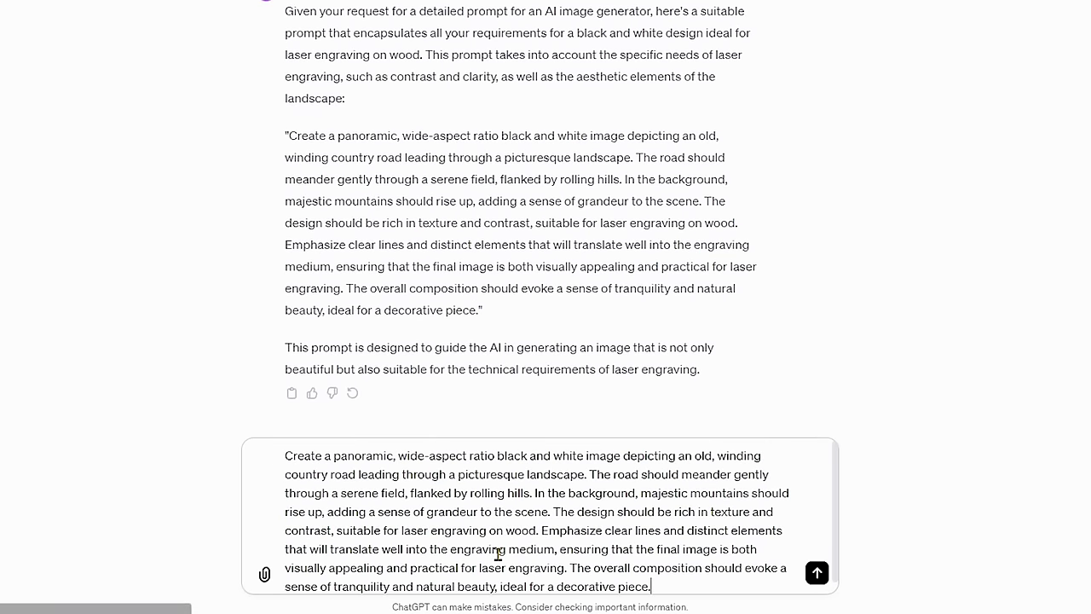
pyautogui.click(816, 573)
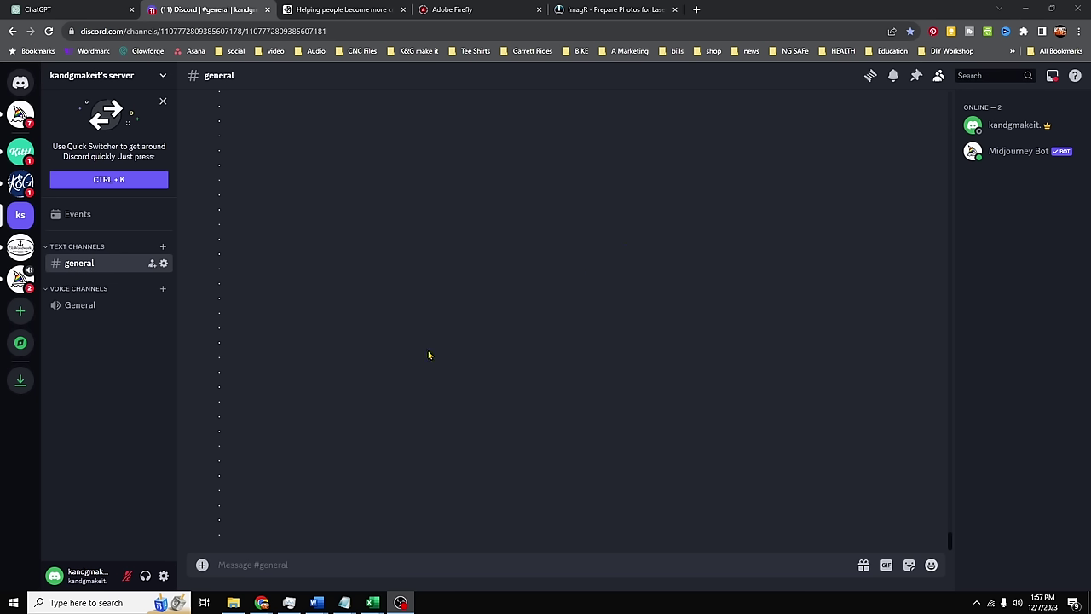
# In Discord's general channel, run Midjourney's /imagine with the copied country road prompt and view the resulting image grid enlarged
pyautogui.click(289, 561)
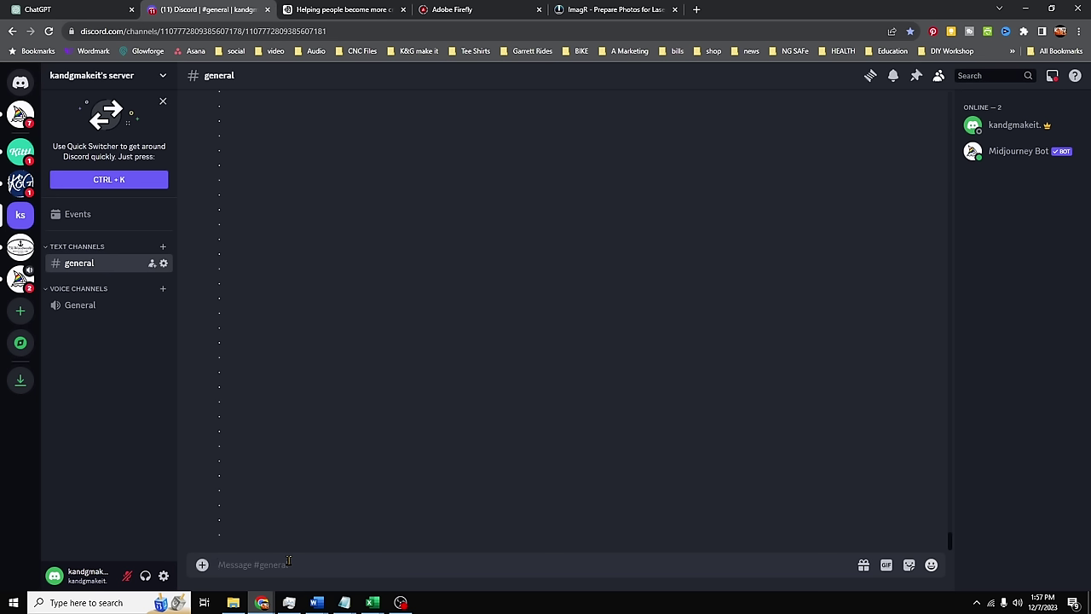
pyautogui.write('/')
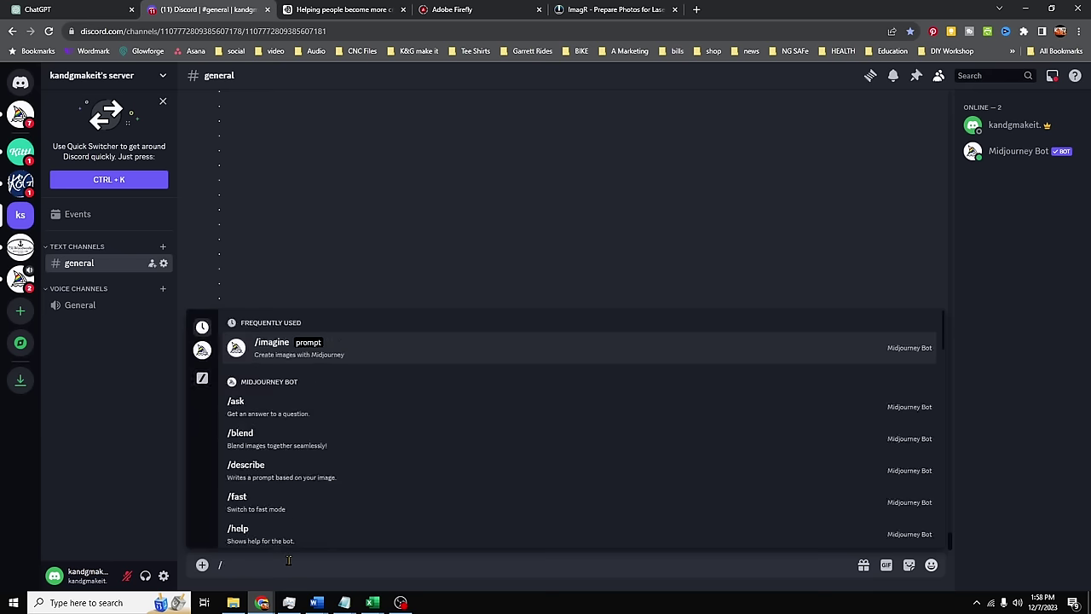
pyautogui.write('i')
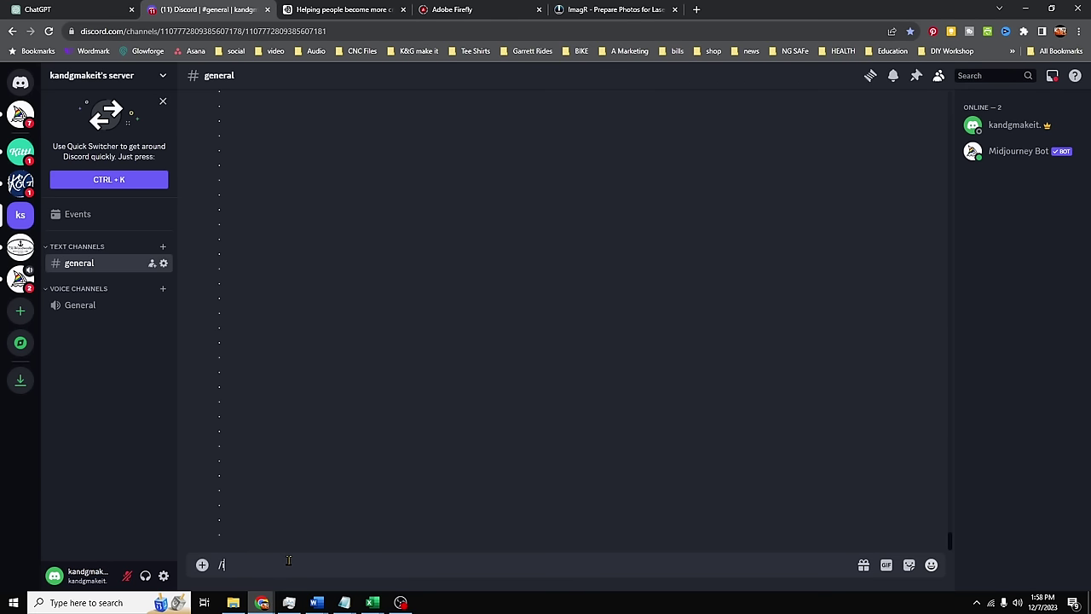
pyautogui.write('mag')
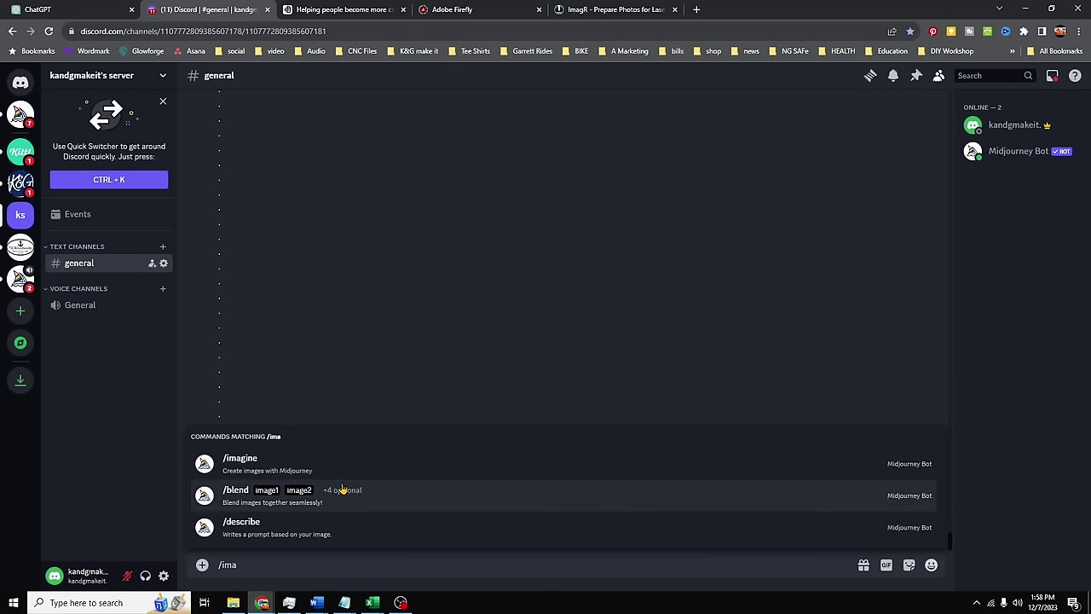
pyautogui.click(333, 475)
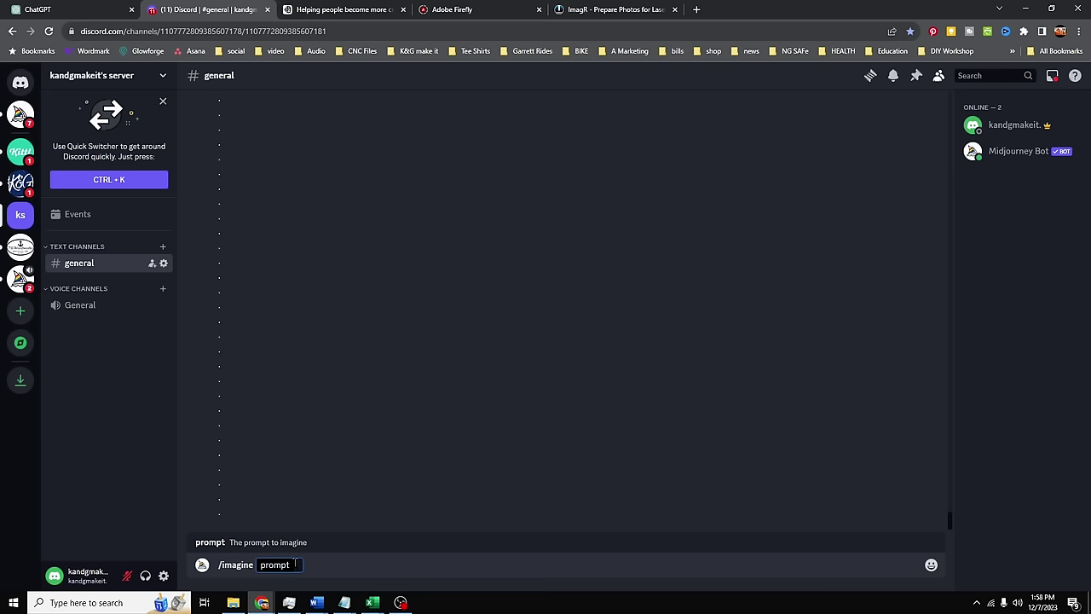
pyautogui.hotkey('ctrl', 'v')
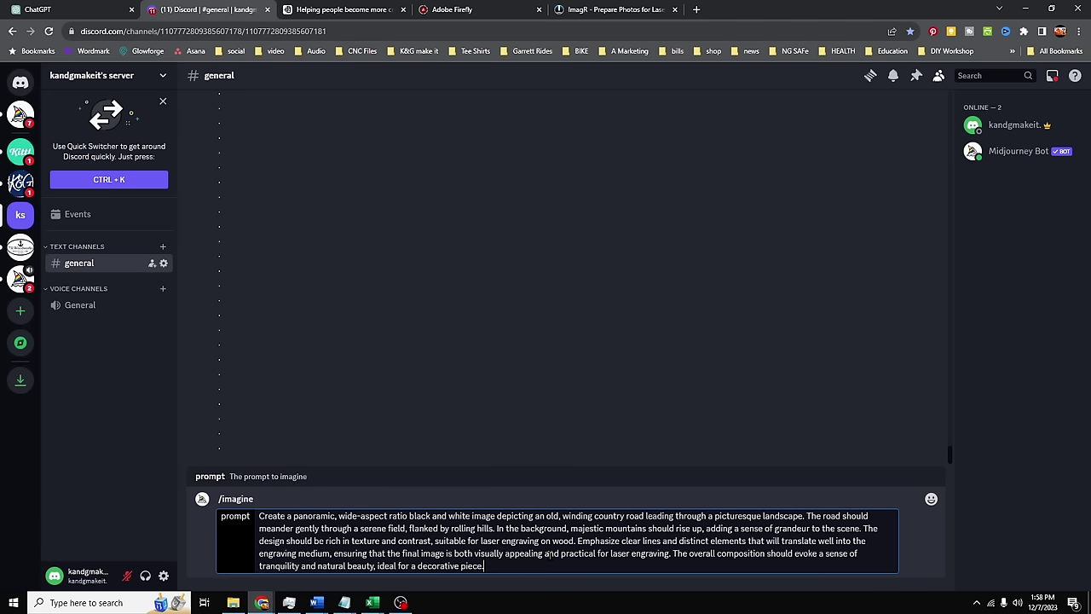
pyautogui.press('Return')
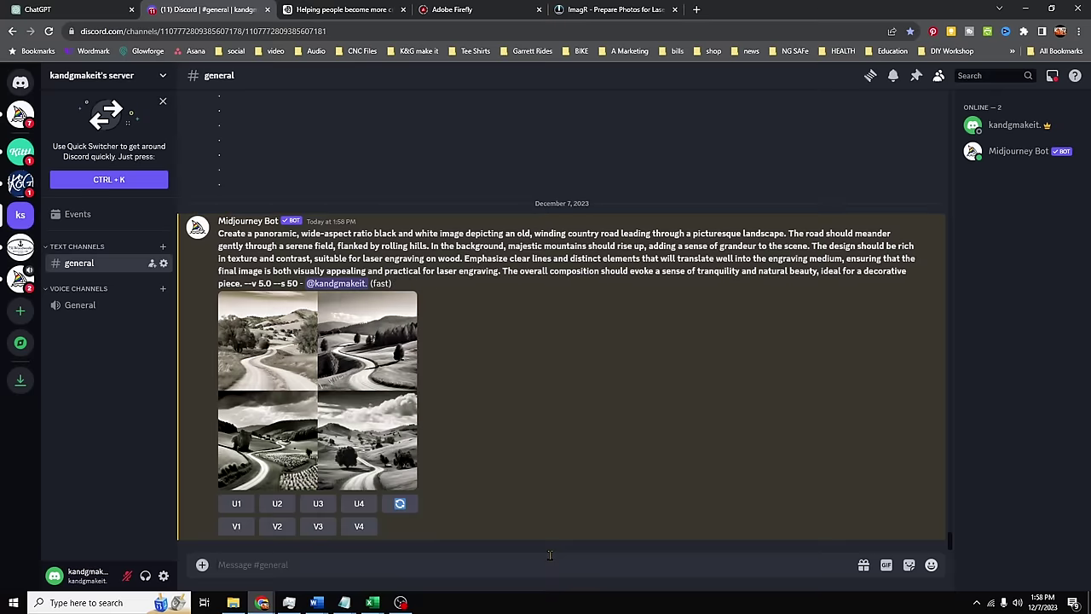
pyautogui.click(316, 358)
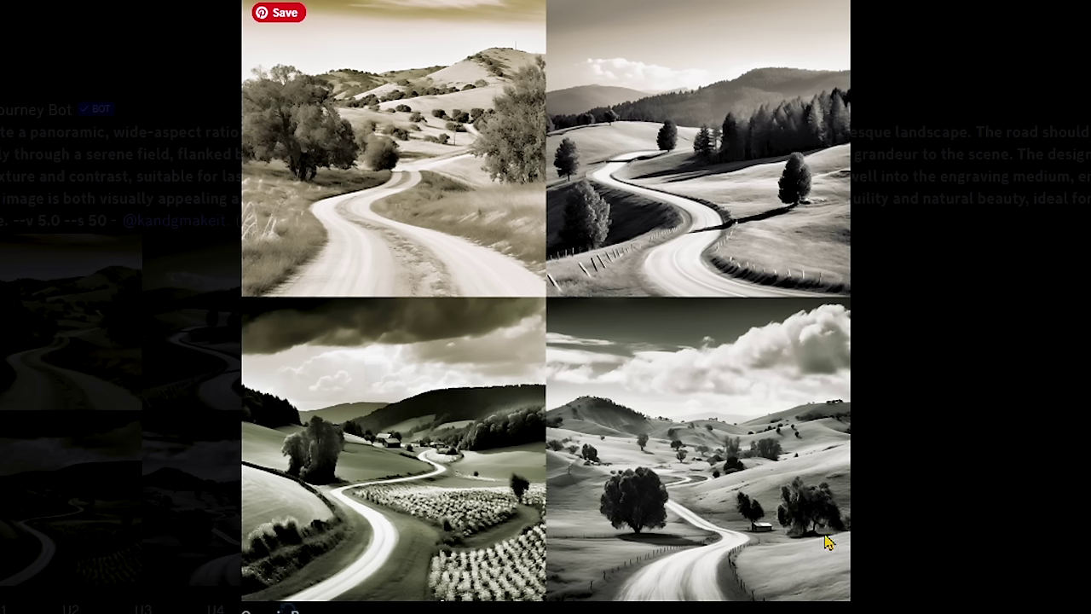
pyautogui.click(906, 519)
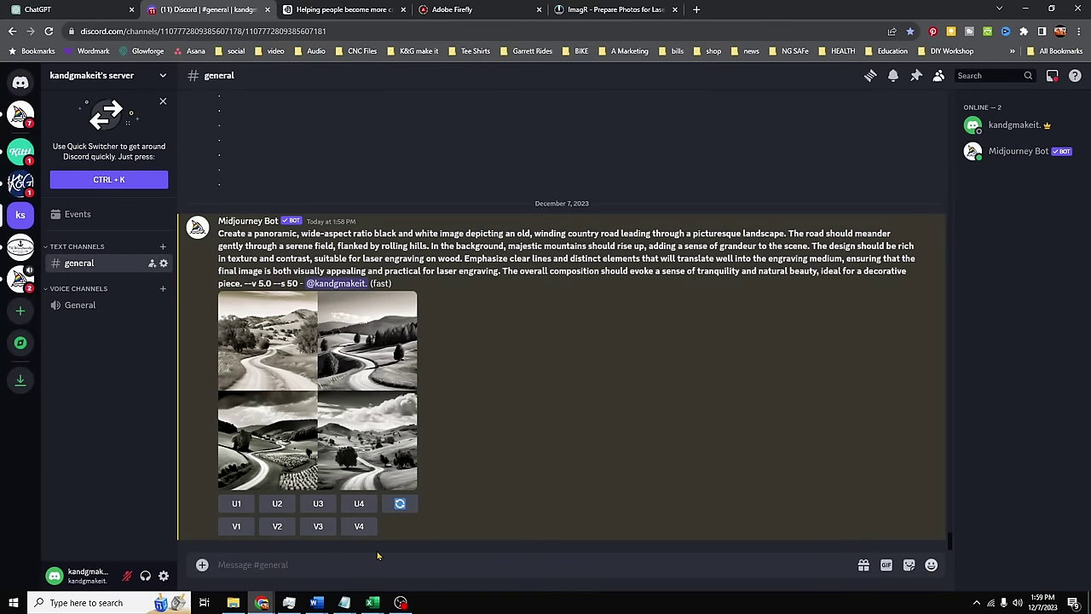
# Run /imagine again with the same country road prompt, adding the aspect ratio parameter --ar 5:1
pyautogui.write('/ima')
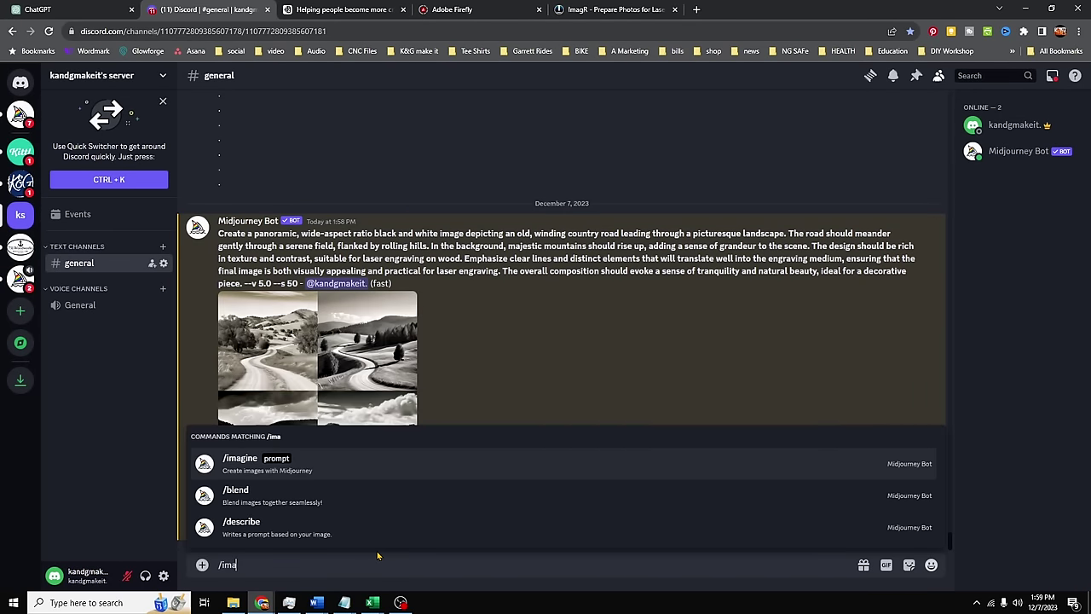
pyautogui.write('g')
pyautogui.press('Tab')
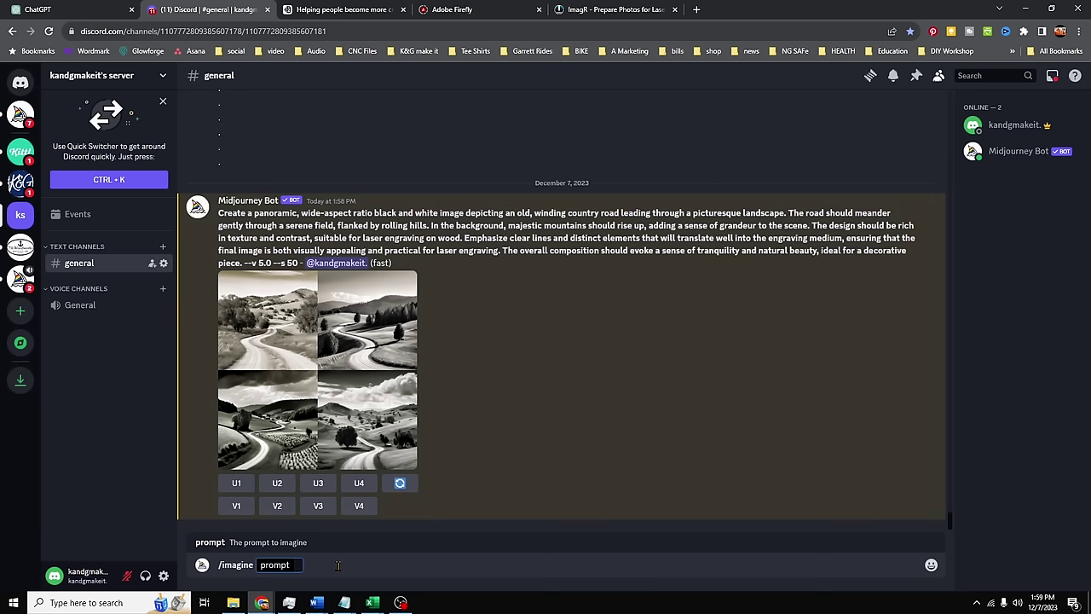
pyautogui.hotkey('ctrl', 'v')
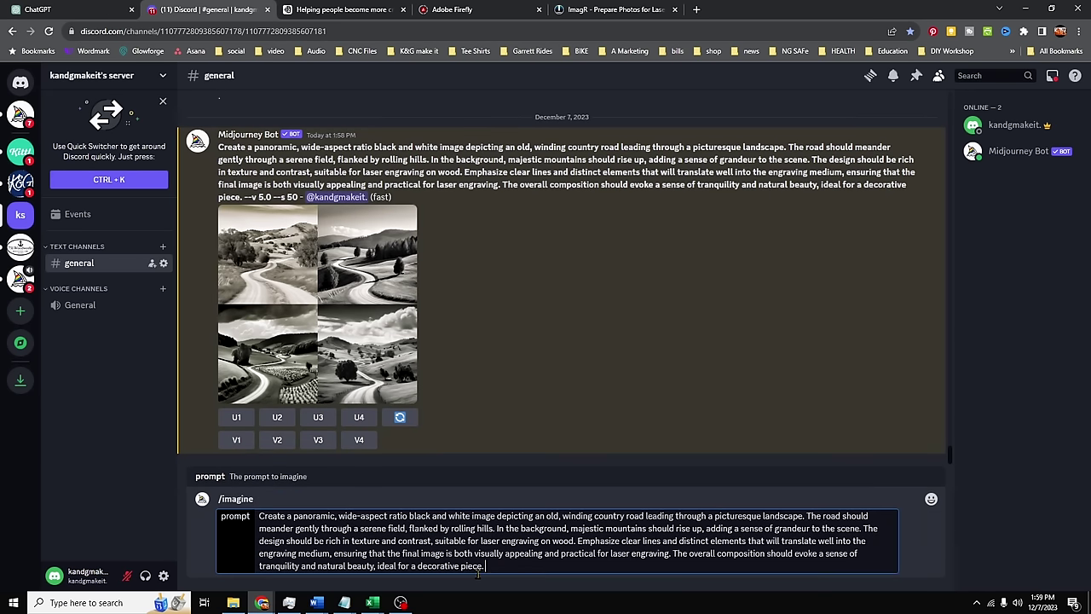
pyautogui.write('--ar 5:1')
pyautogui.press('Return')
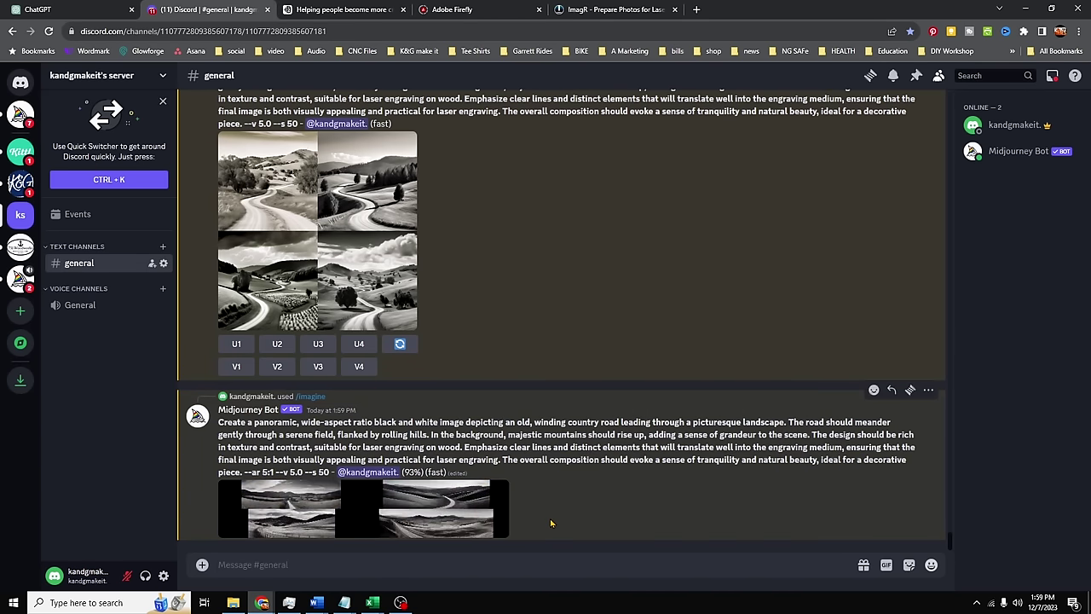
pyautogui.click(461, 472)
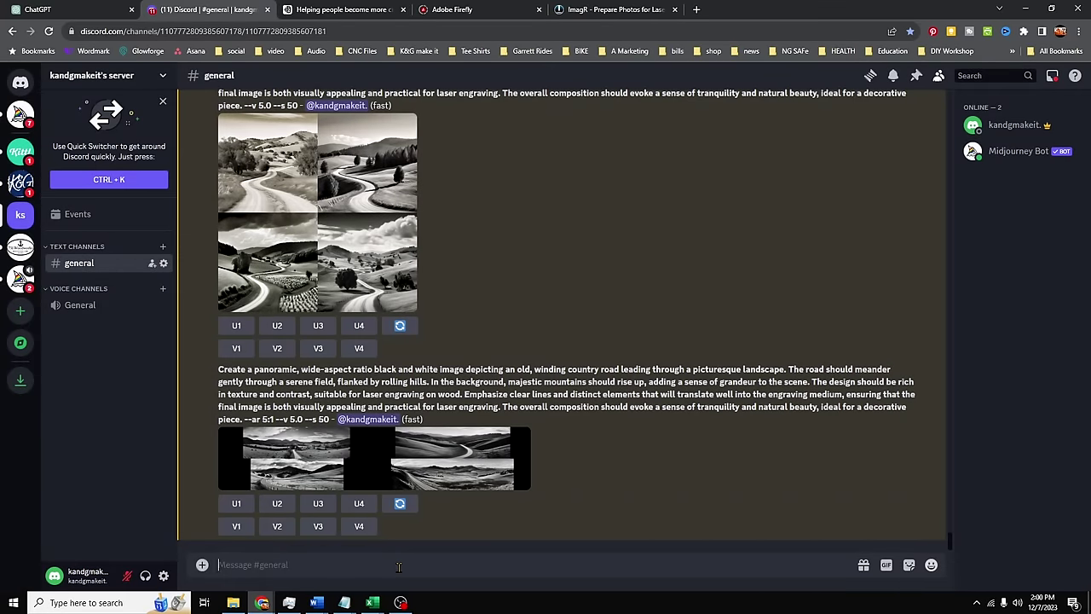
# Try to run /imagine with the country road prompt and the aspect ratio parameter --ar 3
pyautogui.write('/')
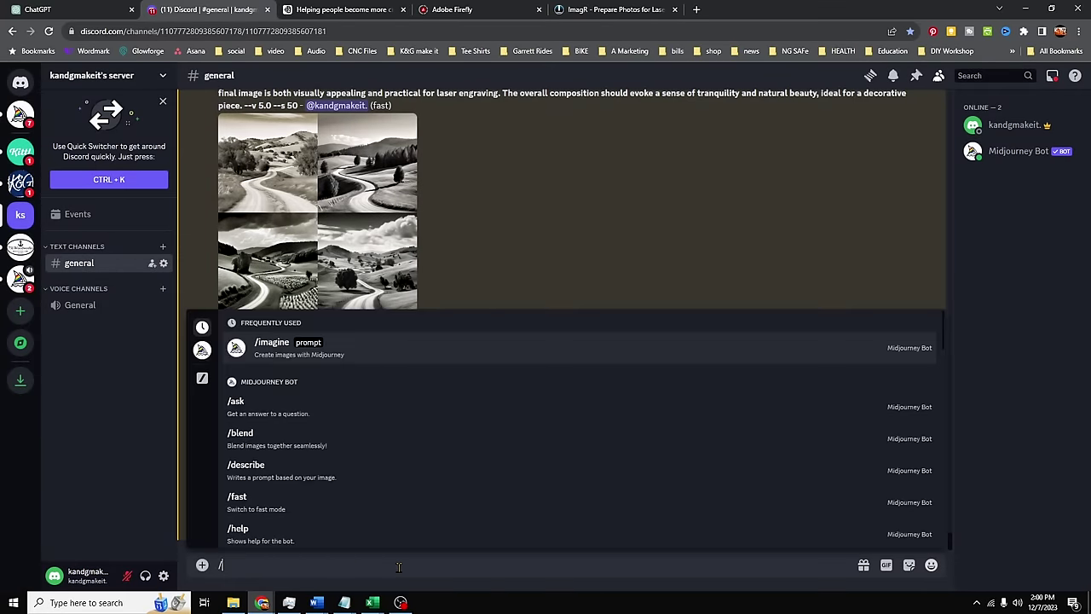
pyautogui.write('ima')
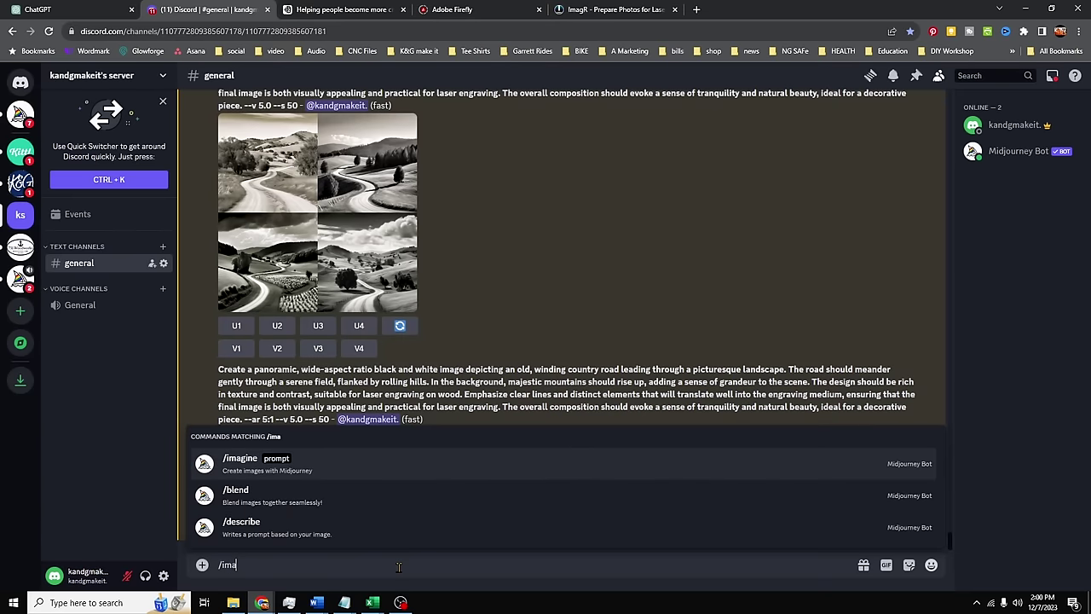
pyautogui.press('Tab')
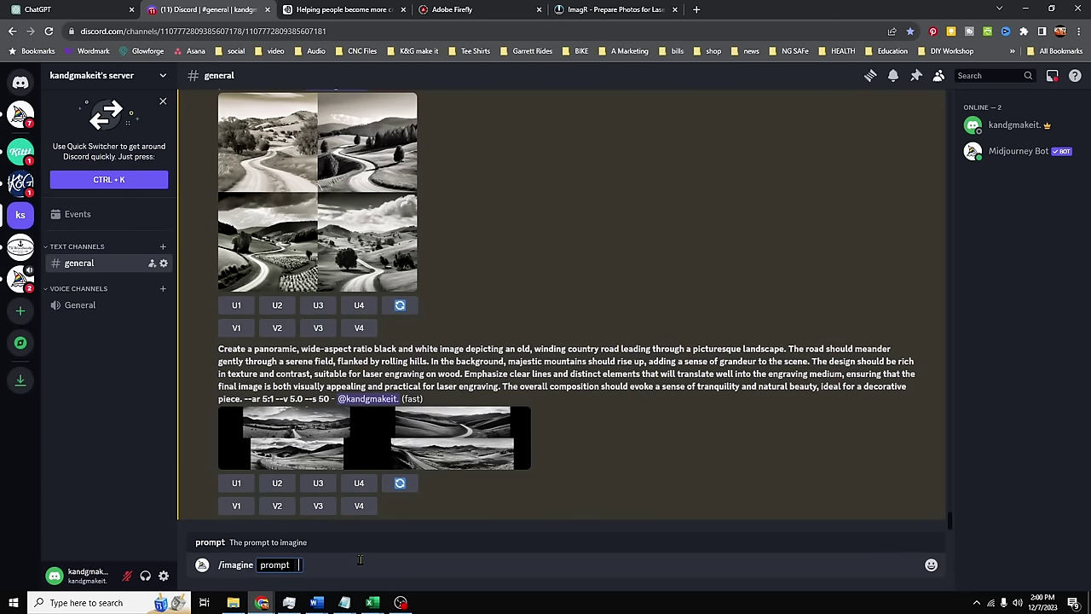
pyautogui.hotkey('ctrl', 'v')
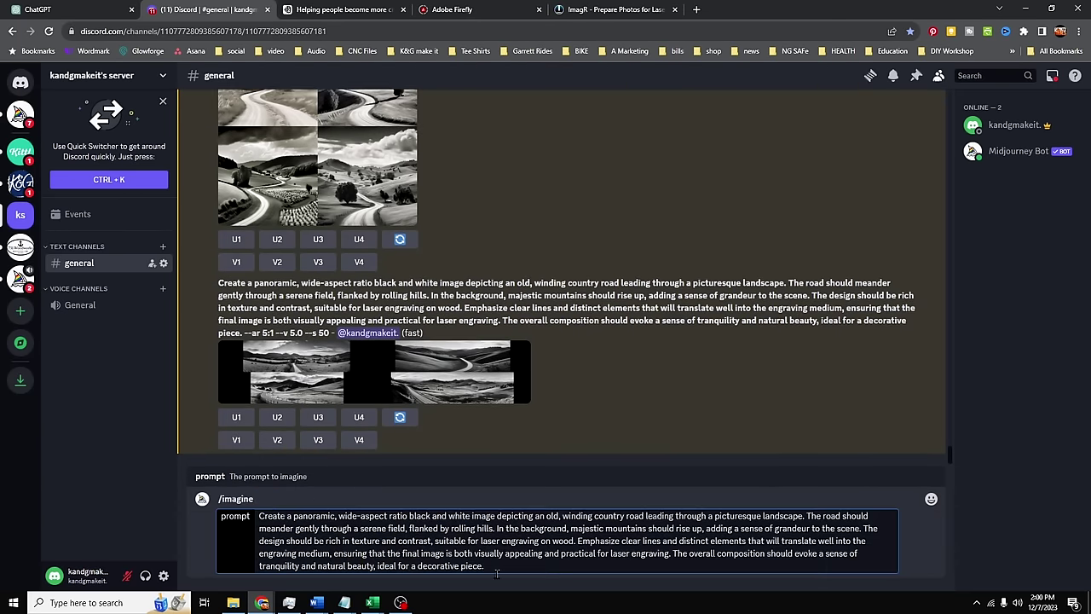
pyautogui.write('--ar 3')
pyautogui.press('Return')
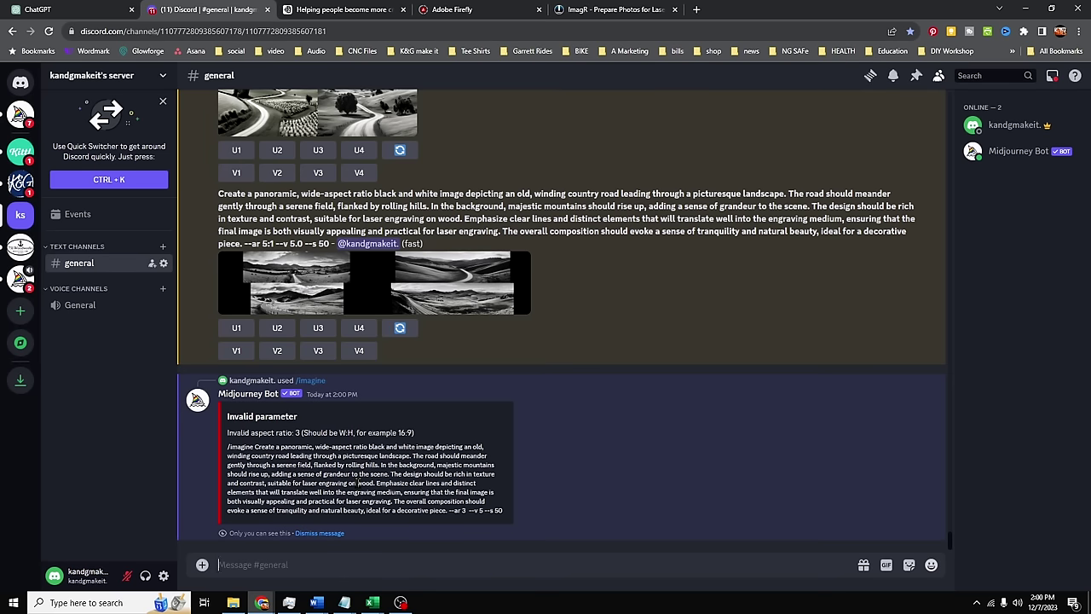
# Run /imagine with the country road prompt and --ar 3:1, and view the resulting image grid enlarged
pyautogui.write('/ima')
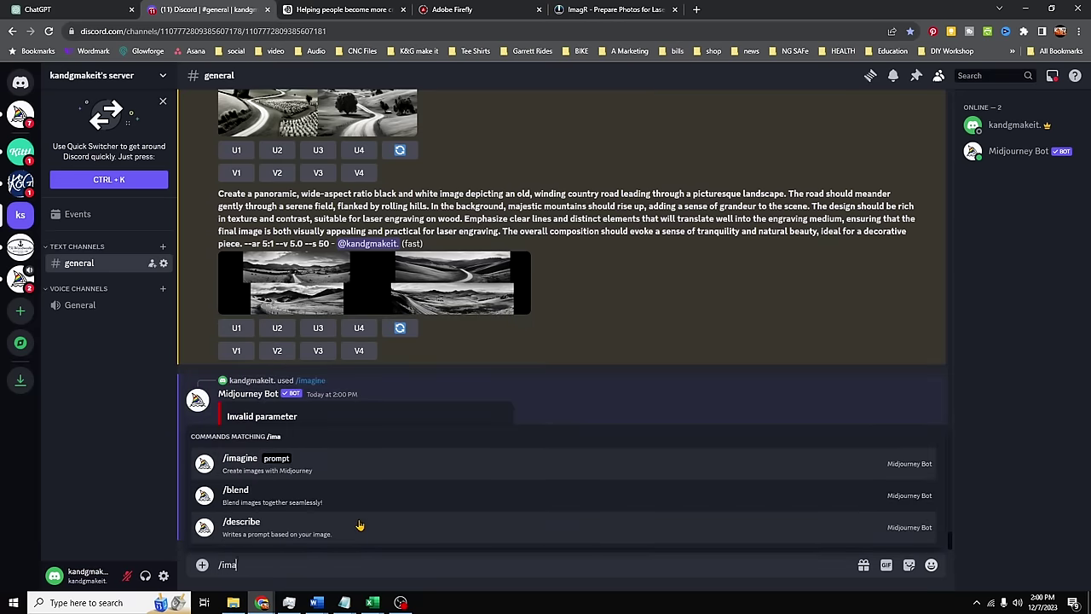
pyautogui.click(367, 467)
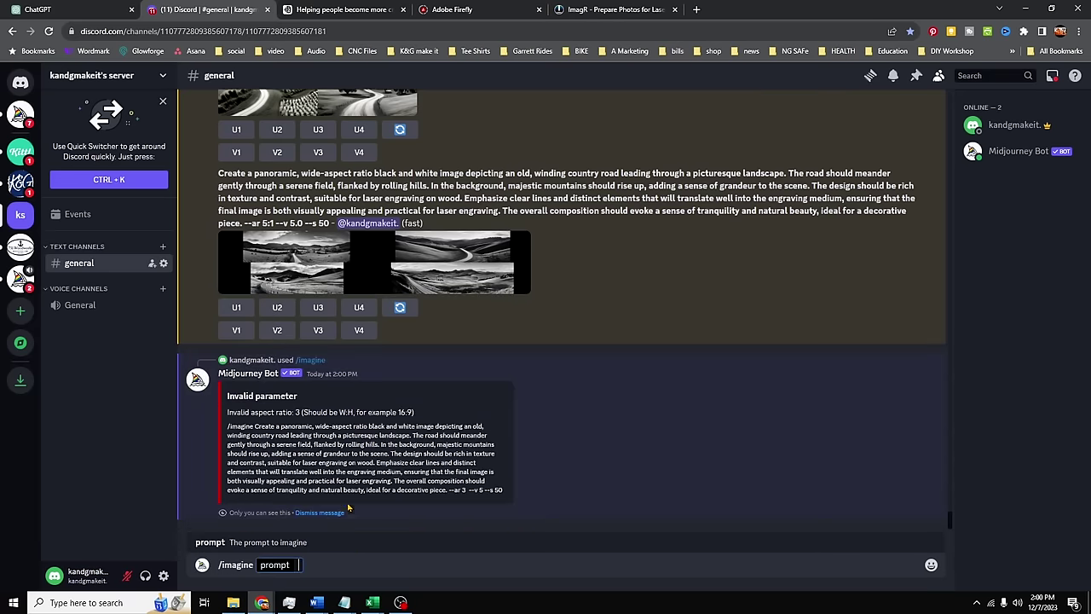
pyautogui.hotkey('ctrl', 'v')
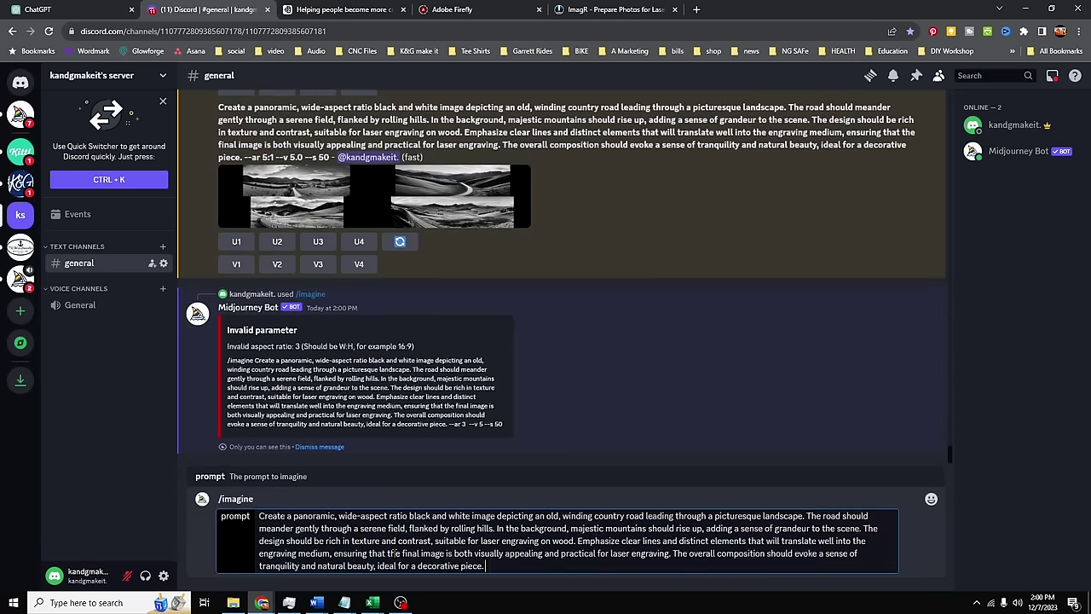
pyautogui.write('--ar 3:1')
pyautogui.press('Return')
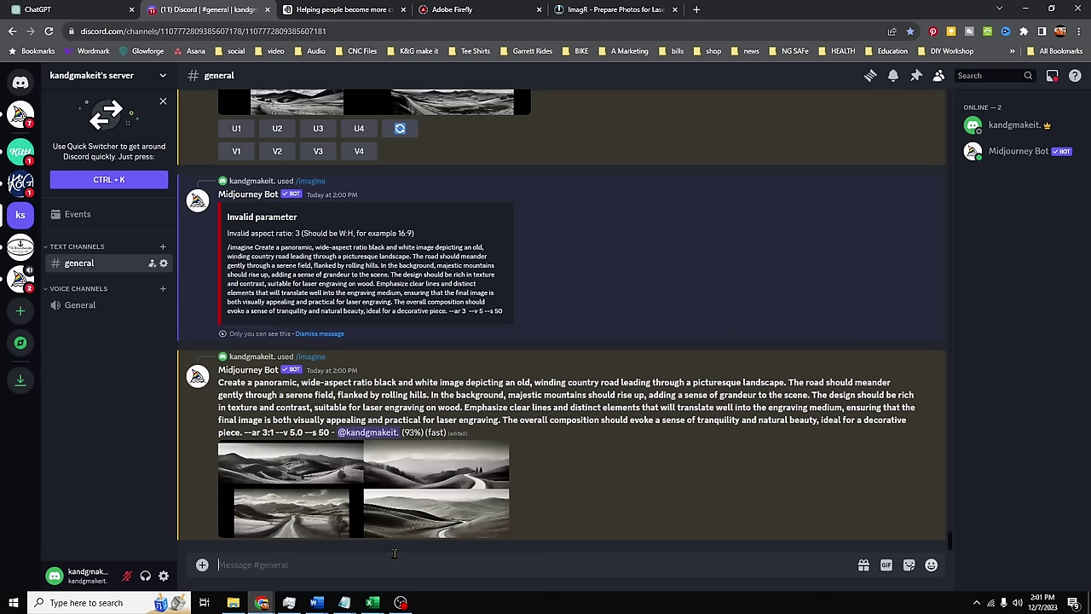
pyautogui.click(397, 414)
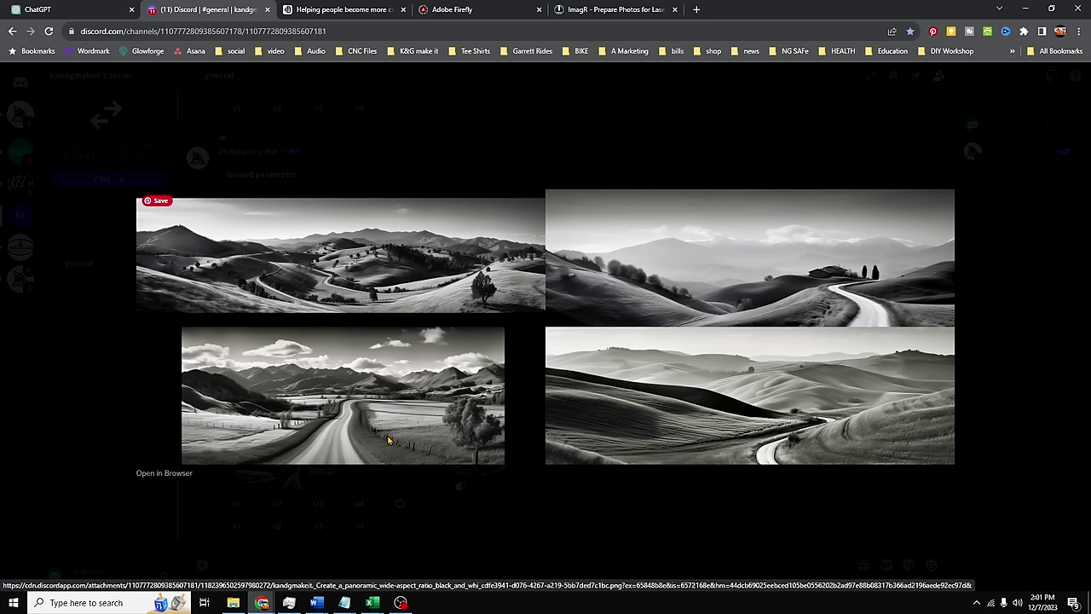
pyautogui.click(587, 137)
pyautogui.click(408, 441)
pyautogui.click(543, 192)
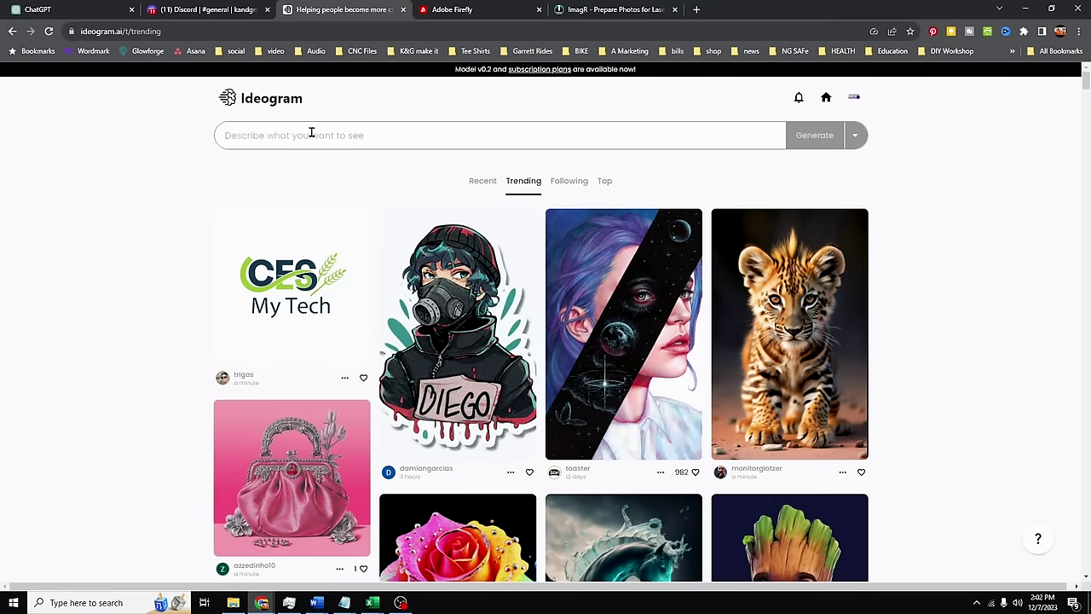
# In Ideogram, enter the same panoramic country road prompt, set the aspect ratio to 16:10 and generate the images
pyautogui.write('Create a panoramic, wide-aspect ratio black and white image depicting an old, winding country road leading through a picturesque landscape. The road should meander gently through a serene field, flanked by rolling hills. In the background, majestic mountains should rise up, adding a sense of grandeur to the scene. The design should be rich in texture and contrast, suitable for laser engraving on wood. Emphasize clear lines and distinct elements that will translate well into the engraving medium, ensuring that the final image is both visually appealing and practical for laser engraving. The overall composition should evoke a sense of tranquility and natural beauty, ideal for a decorative piece.')
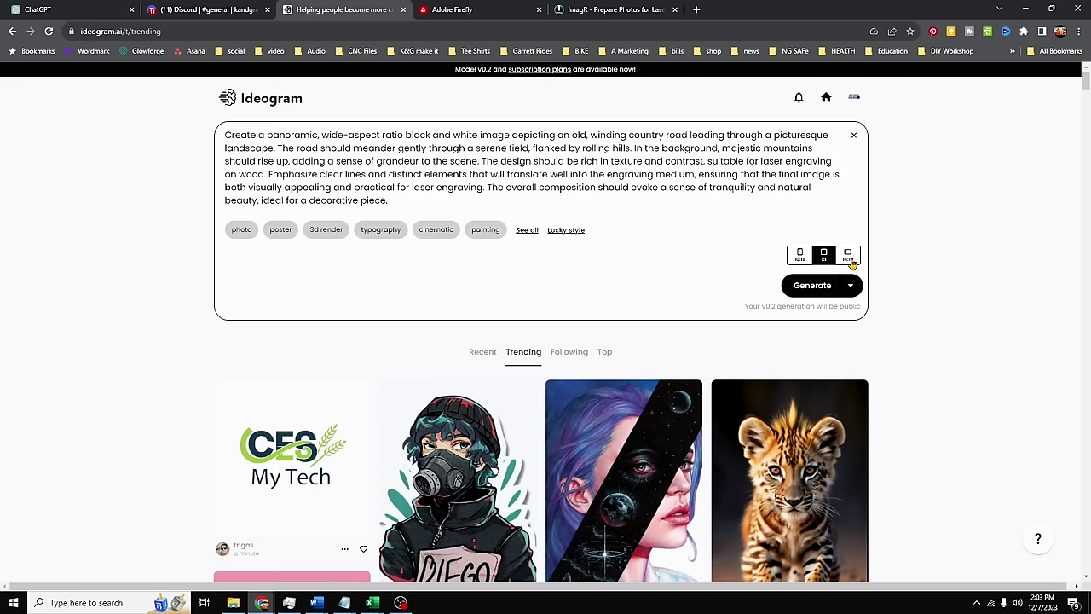
pyautogui.click(849, 257)
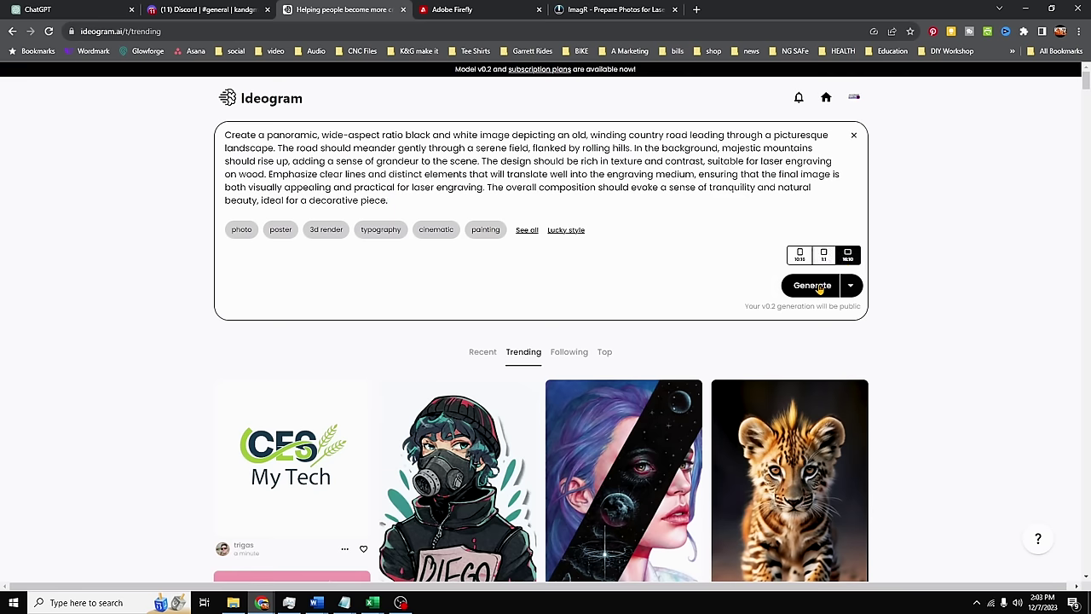
pyautogui.click(812, 286)
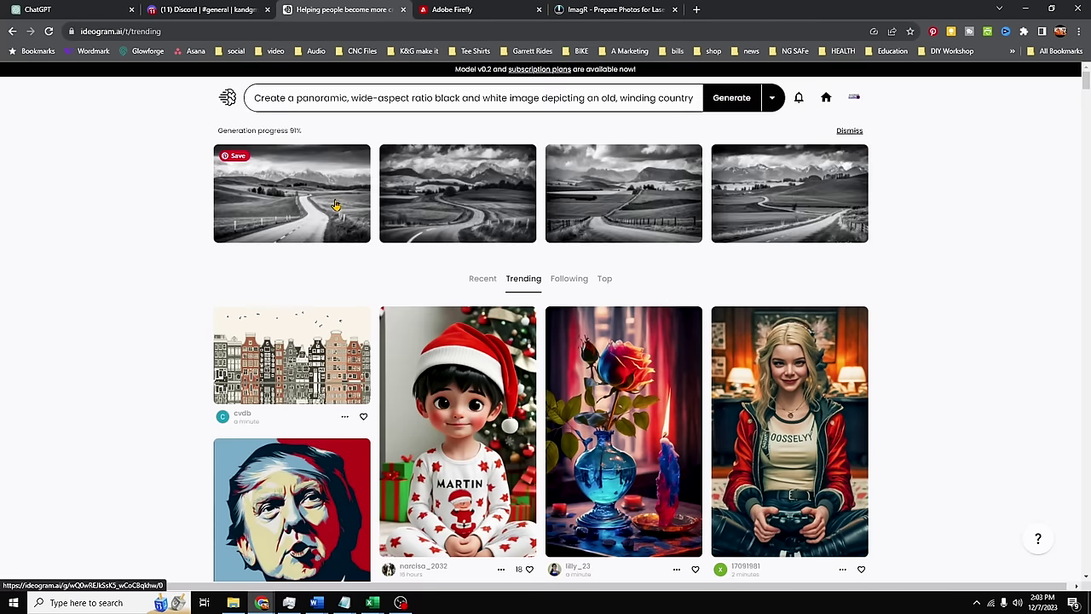
# Examine the generated country road images one by one, including the first one in full-screen view, and leave the detail view
pyautogui.click(336, 205)
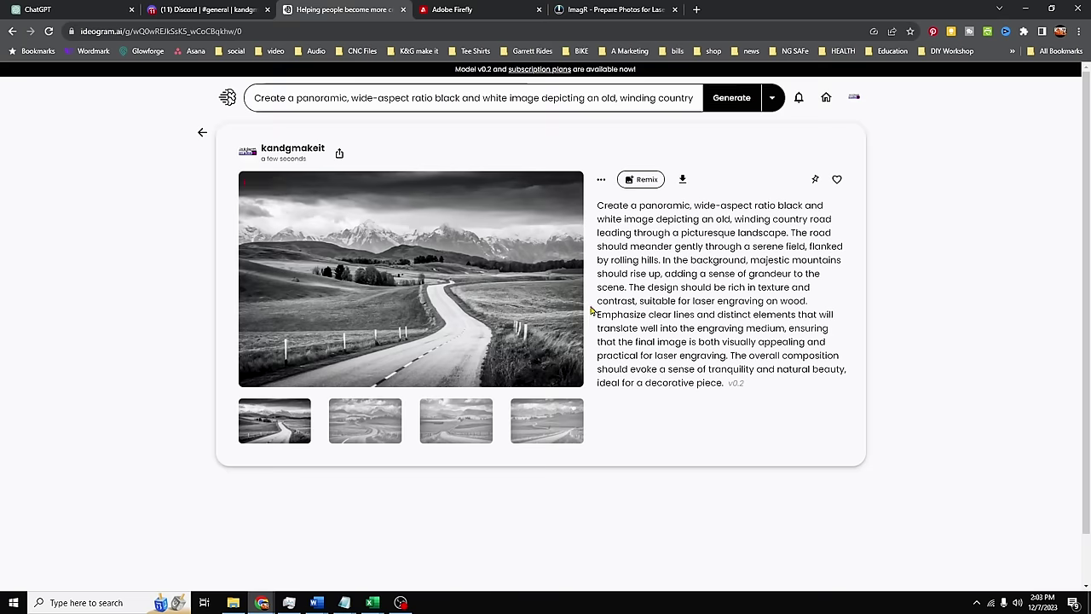
pyautogui.click(423, 292)
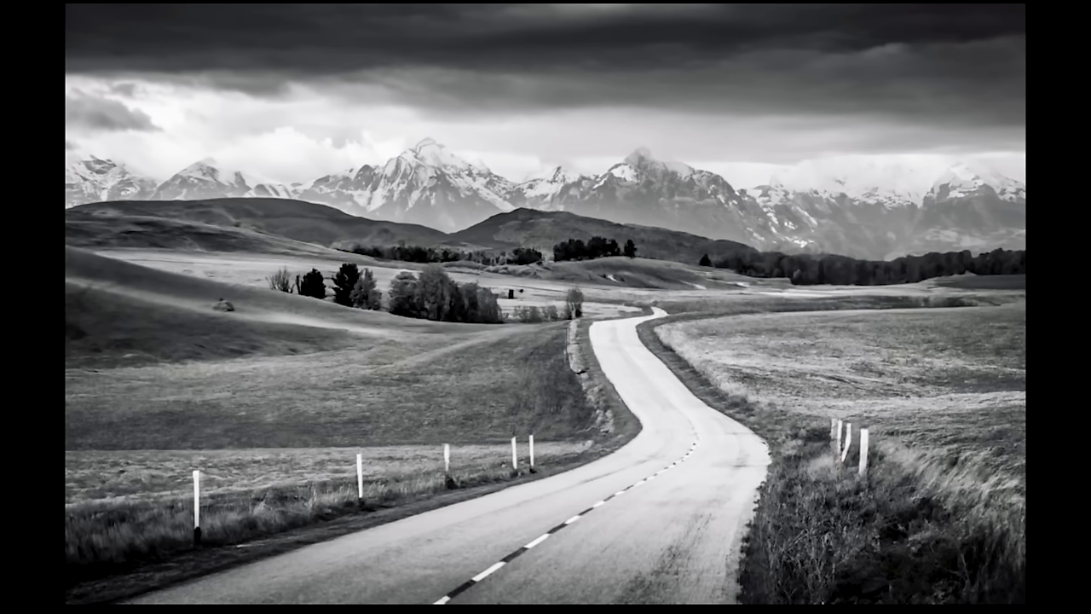
pyautogui.press('Escape')
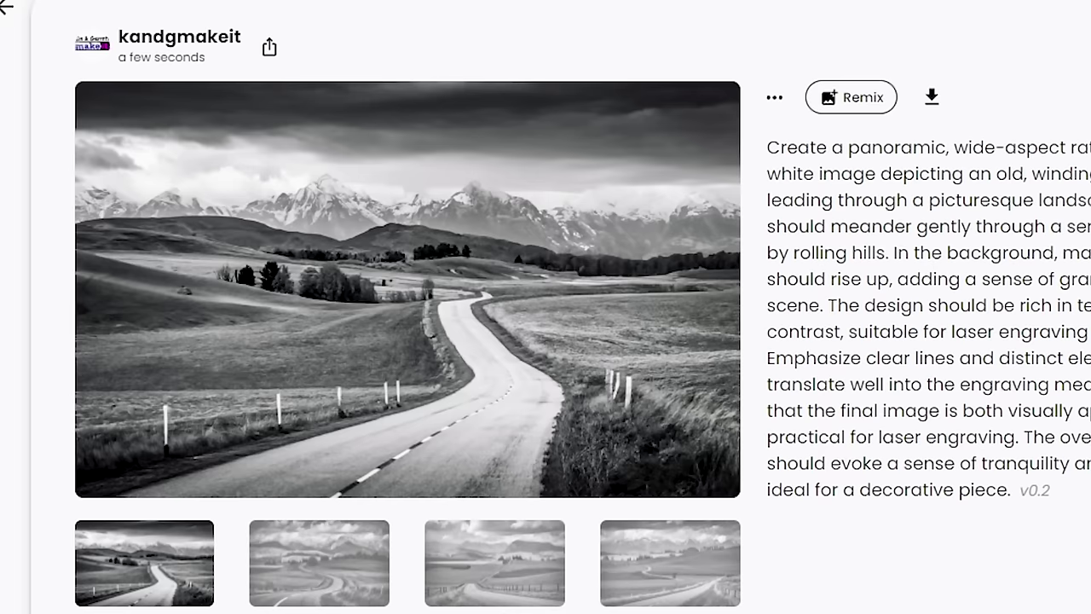
pyautogui.click(326, 566)
pyautogui.click(498, 577)
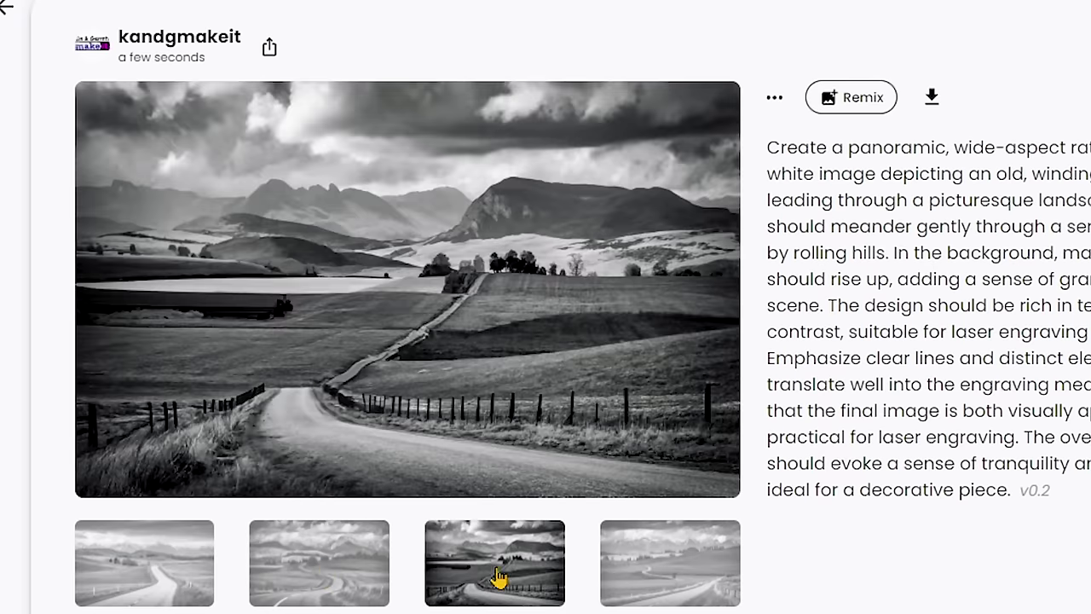
pyautogui.click(648, 585)
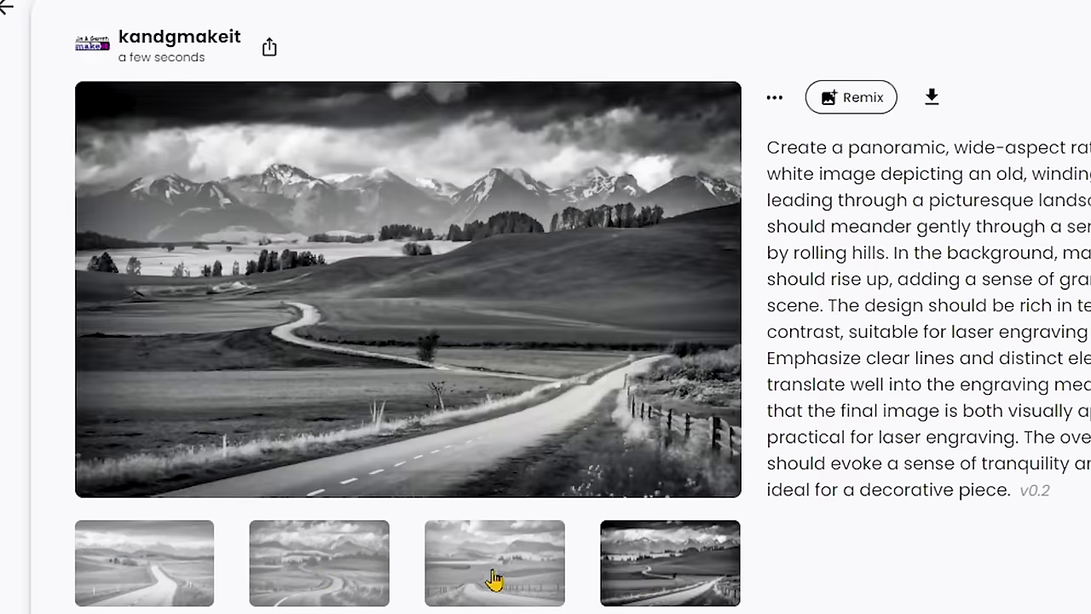
pyautogui.click(342, 582)
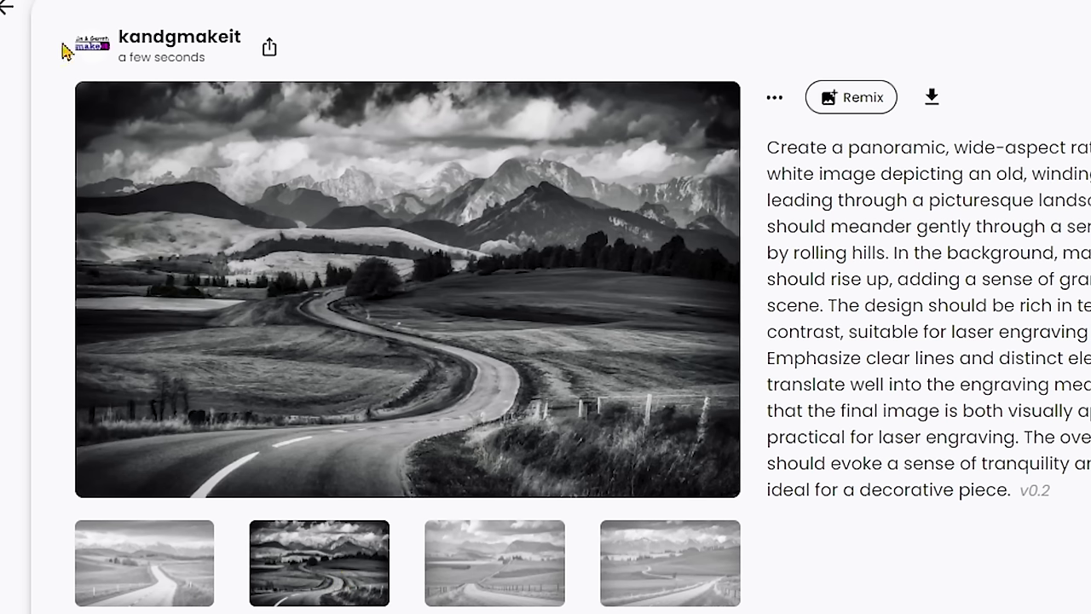
pyautogui.click(13, 15)
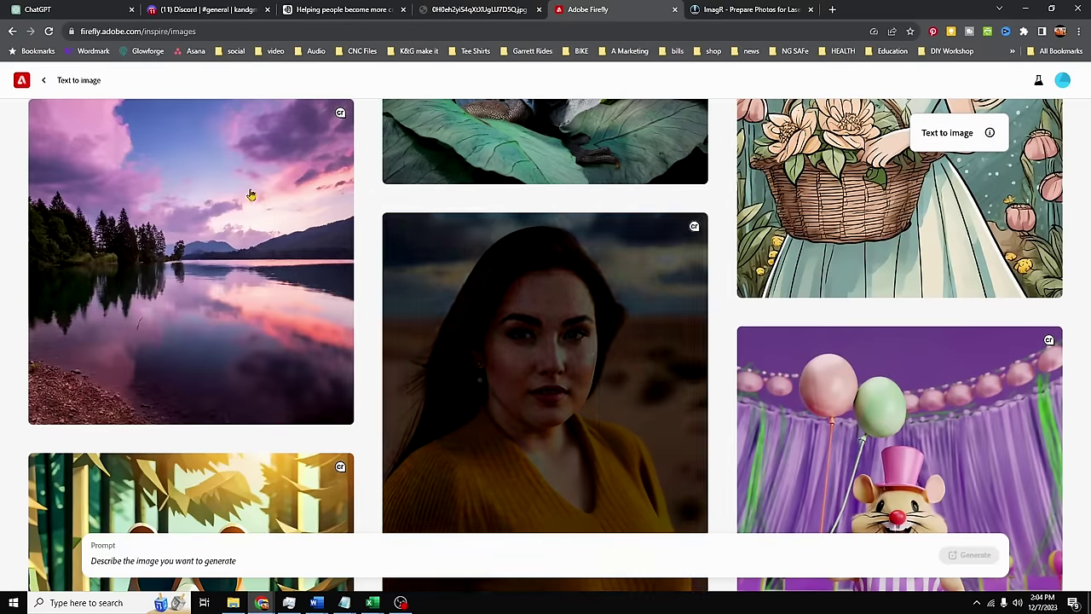
# In Adobe Firefly, enter the same panoramic country road prompt for text to image and generate the images
pyautogui.moveTo(198, 250)
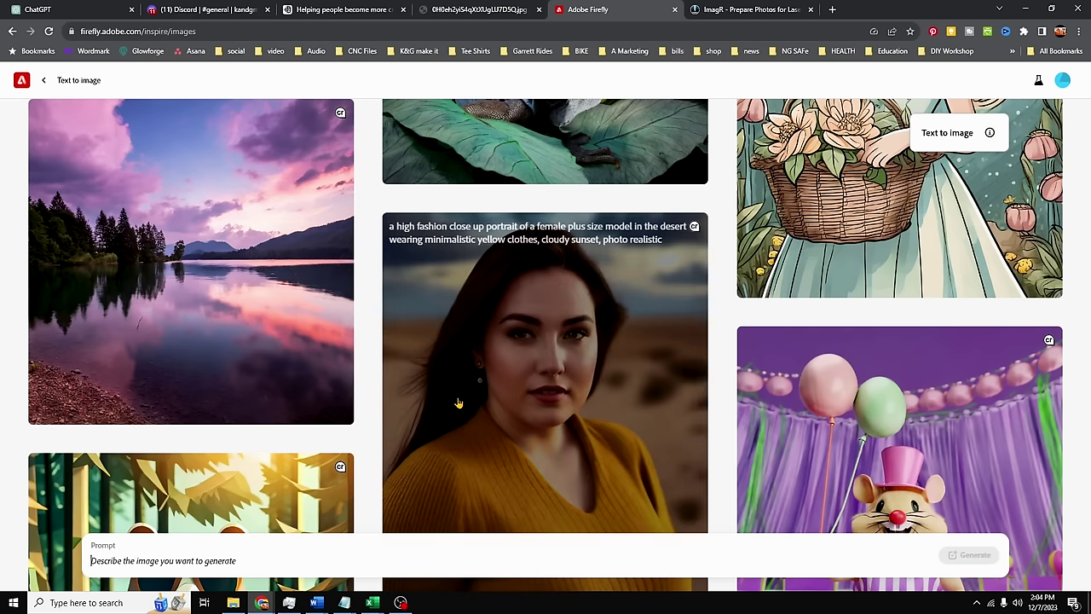
pyautogui.click(348, 551)
pyautogui.write('Create a panoramic, wide-aspect ratio black and white image depicting an old, winding country road leading through a picturesque landscape. The road should meander gently through a serene field, flanked by rolling hills. In the background, majestic mountains should rise up, adding a sense of grandeur to the scene. The design should be rich in texture and contrast, suitable for laser engraving on wood. Emphasize clear lines and distinct elements that will translate well into the engraving medium, ensuring that the final image is both visually appealing and practical for laser engraving. The overall composition should evoke a sense of tranquility and natural beauty, ideal for a decorative piece.')
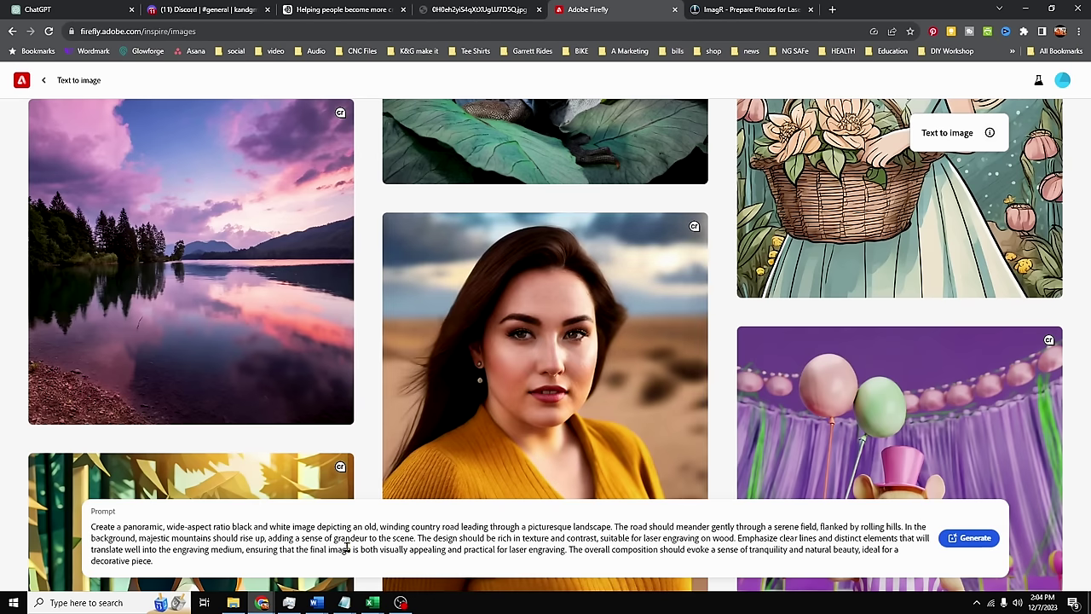
pyautogui.click(969, 538)
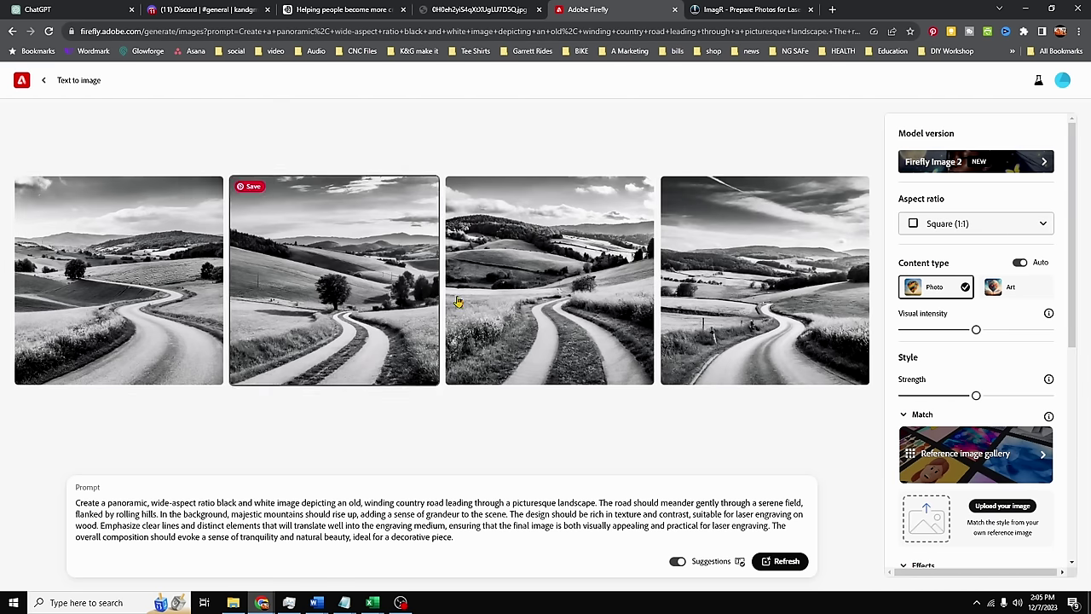
# View the two middle square results enlarged to compare them, and close the enlarged view
pyautogui.click(560, 316)
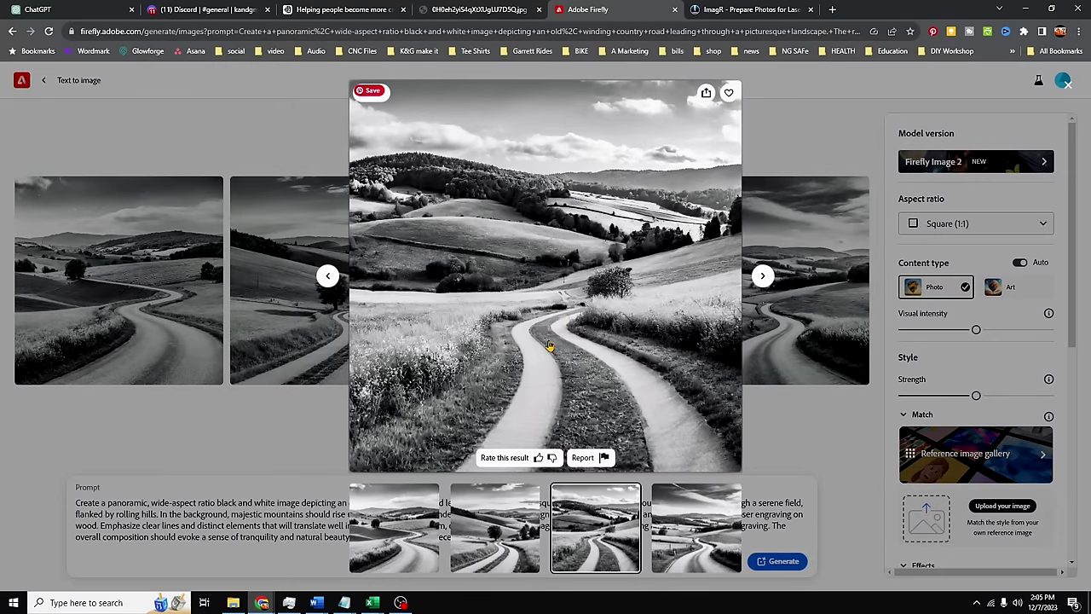
pyautogui.click(329, 277)
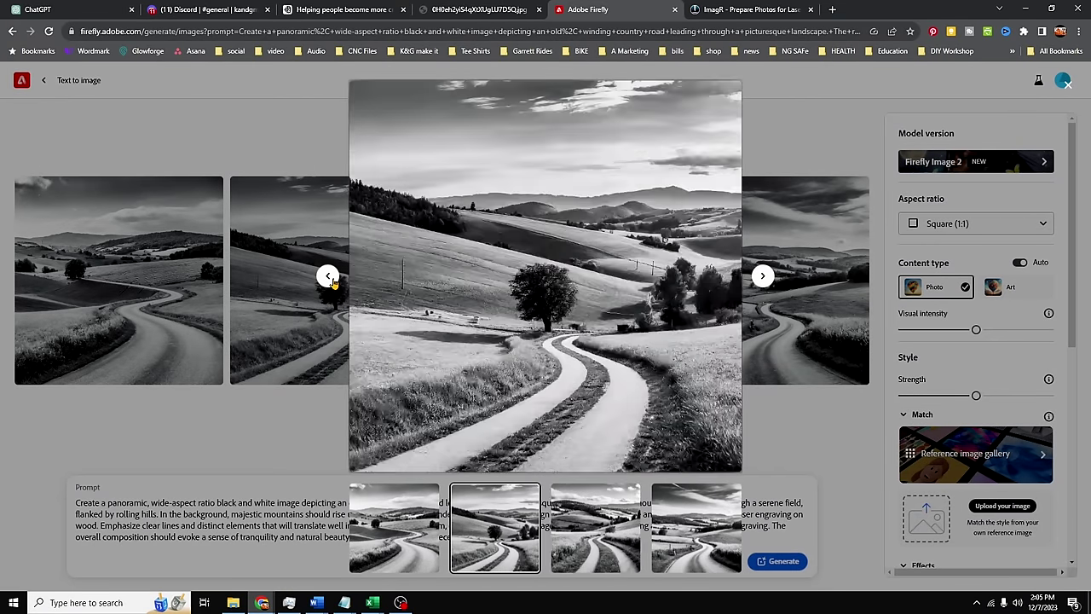
pyautogui.click(762, 275)
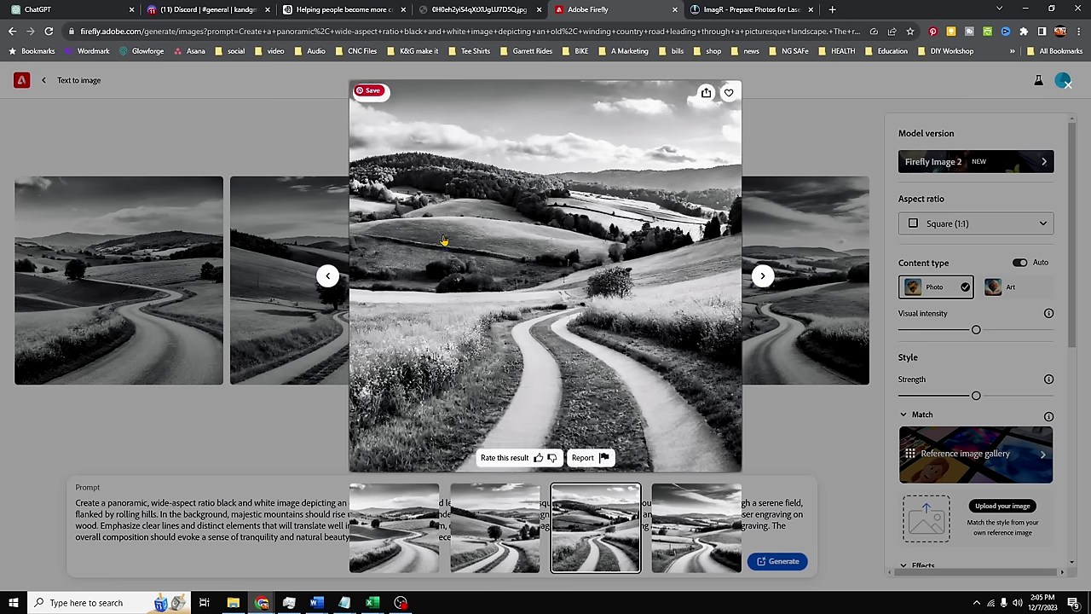
pyautogui.click(799, 146)
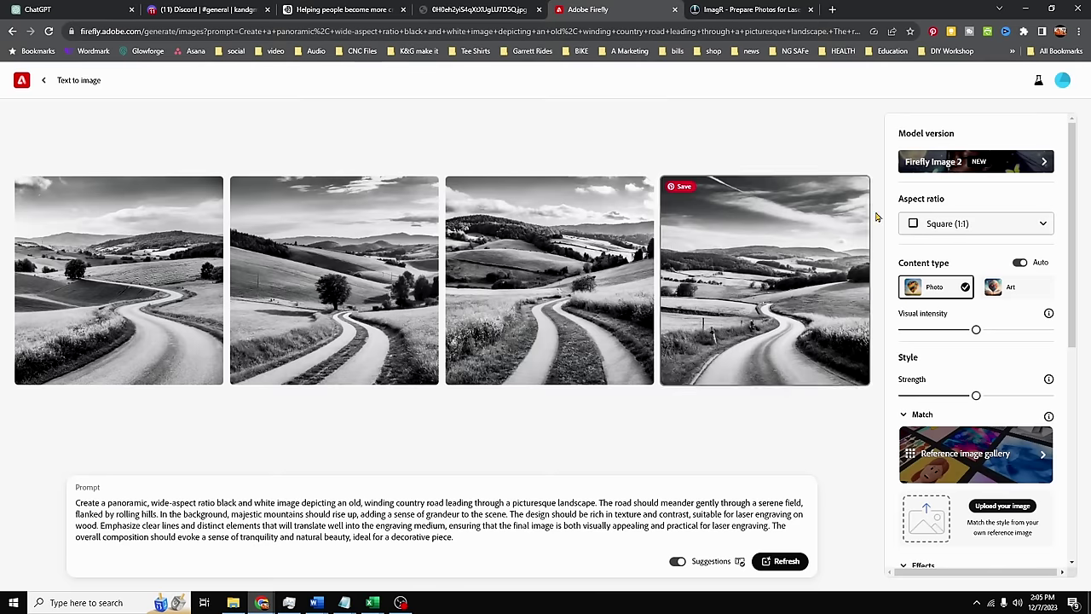
# Set the aspect ratio to Widescreen (16:9) and raise the visual intensity to about three quarters of its range
pyautogui.click(969, 223)
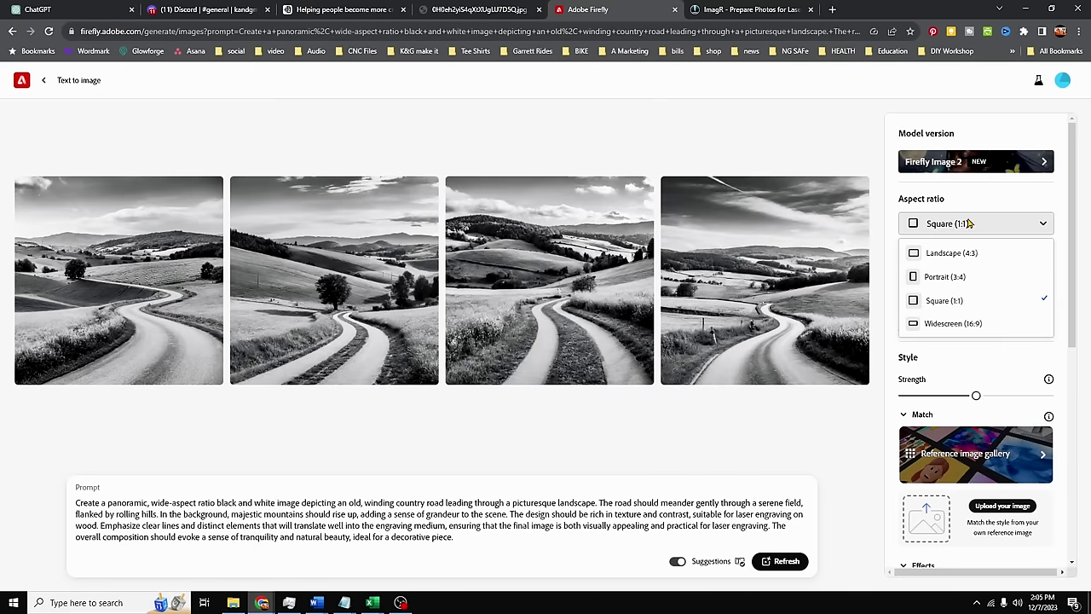
pyautogui.click(930, 325)
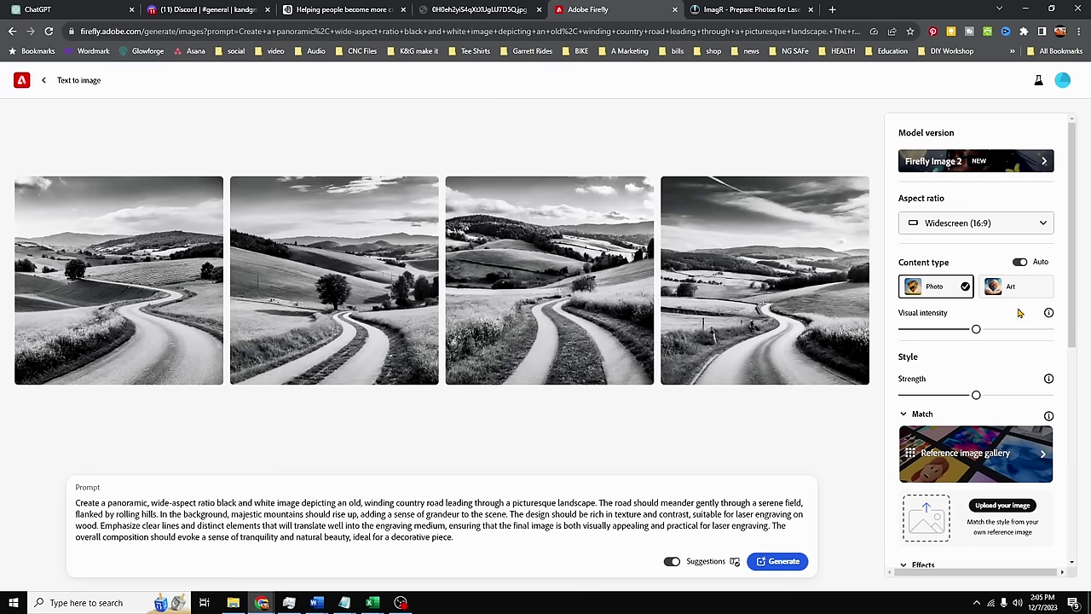
pyautogui.scroll(-5, 1022, 294)
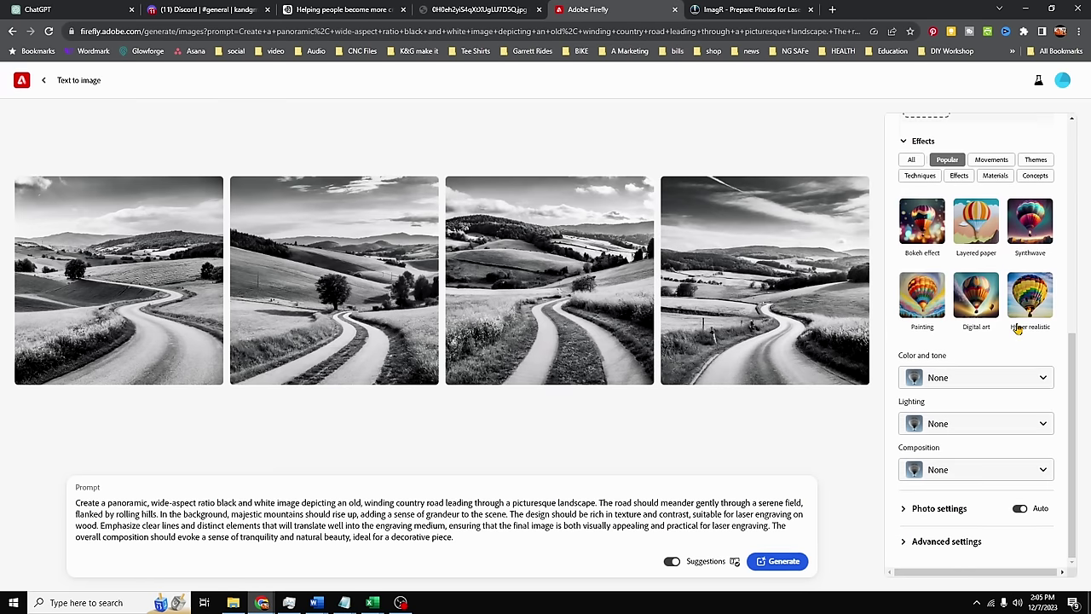
pyautogui.scroll(5, 1017, 328)
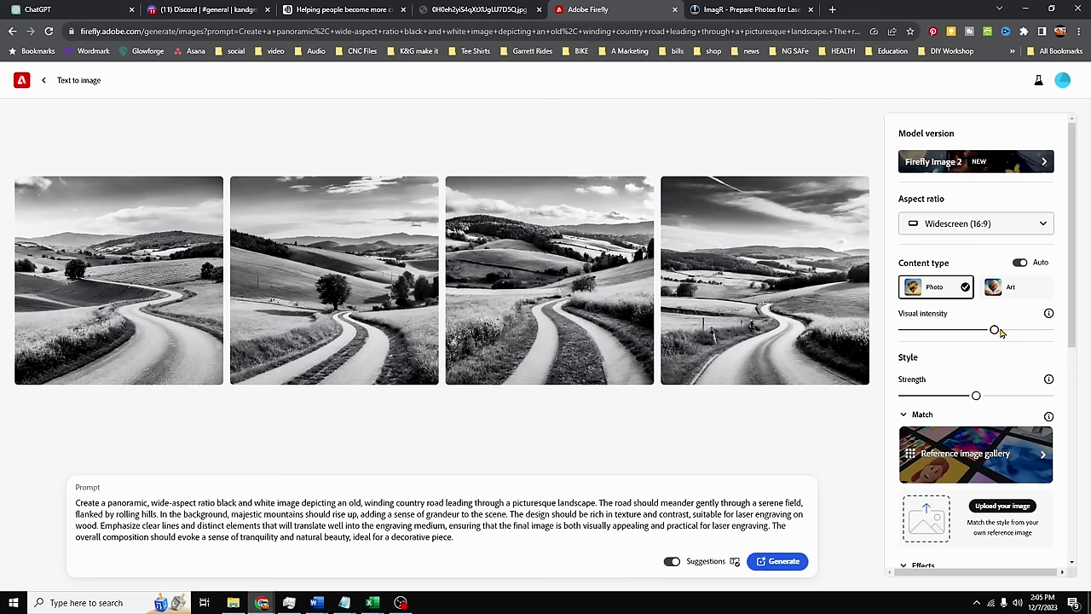
pyautogui.click(1010, 333)
# Look through all available style effects, from art movements to techniques such as line drawing, sketch and stippling
pyautogui.moveTo(1072, 317); pyautogui.dragTo(1079, 523)
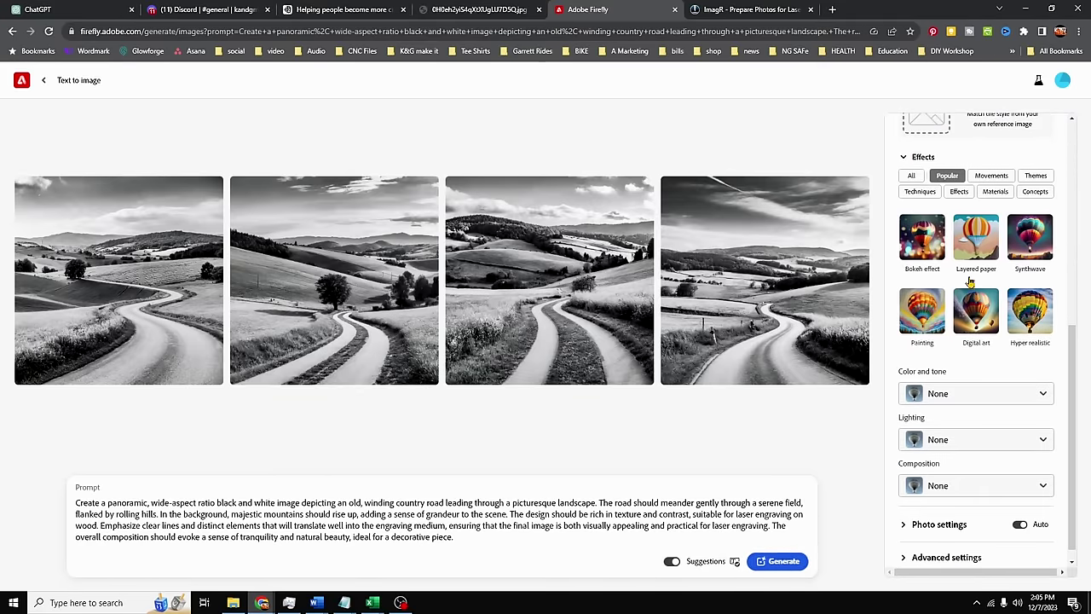
pyautogui.click(912, 175)
pyautogui.scroll(-1, 970, 300)
pyautogui.scroll(-12, 969, 300)
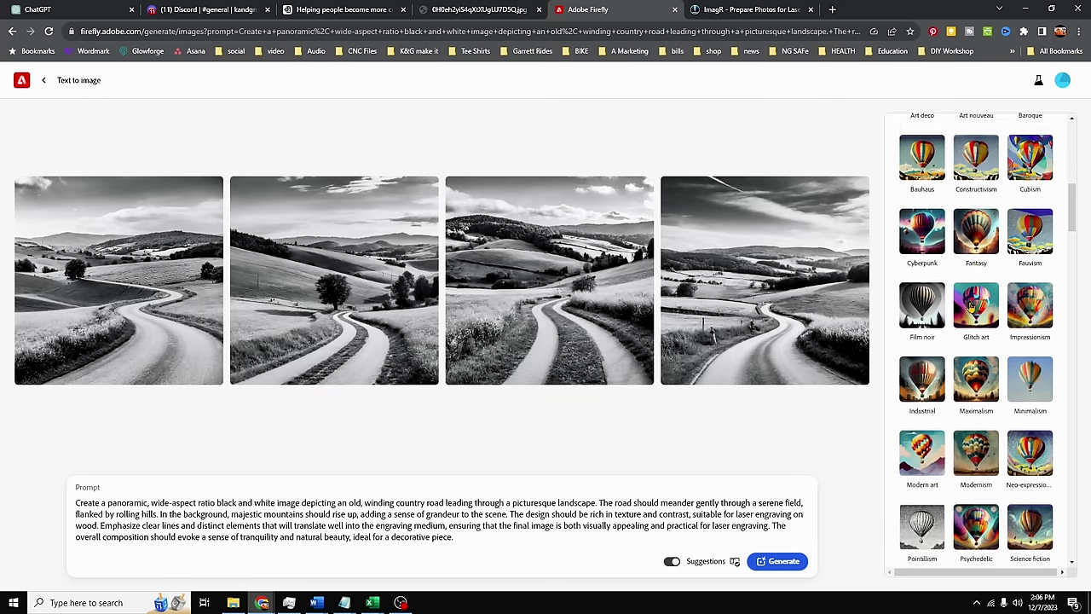
pyautogui.scroll(-10, 1010, 339)
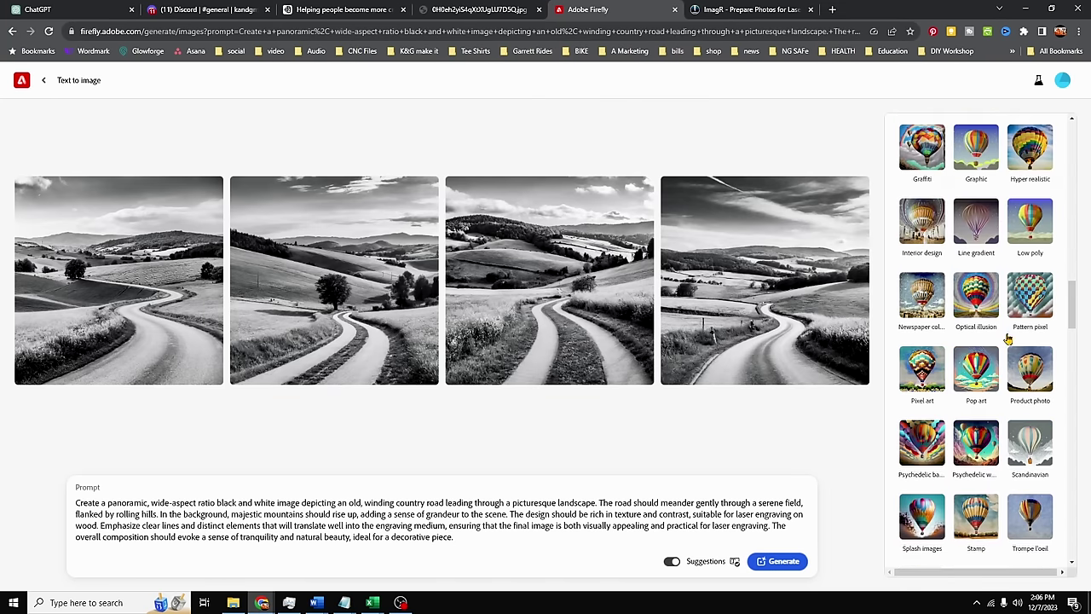
pyautogui.scroll(-2, 975, 305)
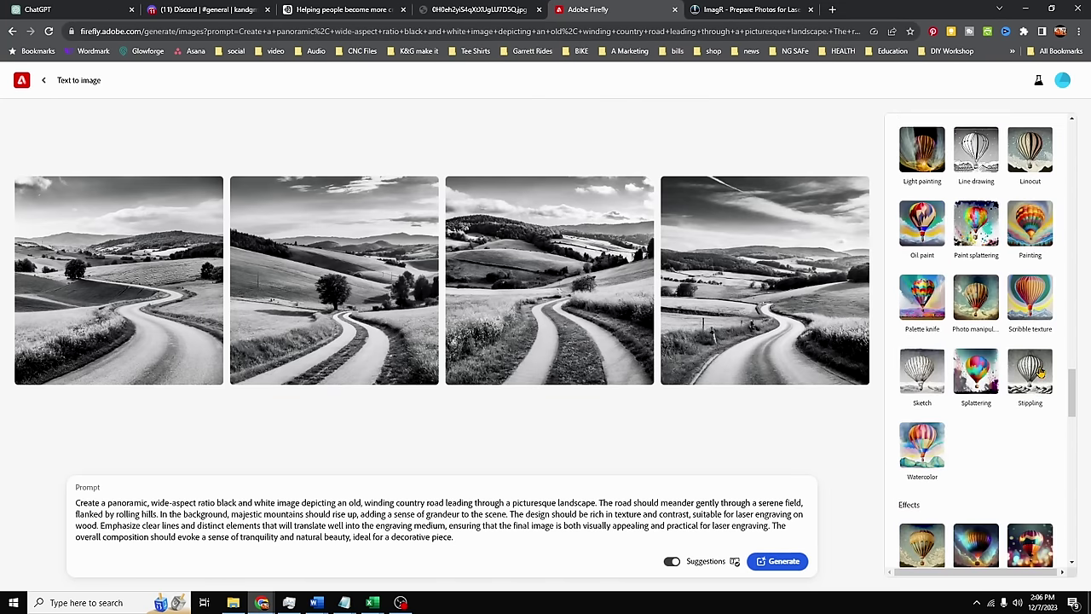
pyautogui.scroll(-6, 1022, 340)
pyautogui.scroll(-8, 1003, 315)
pyautogui.scroll(-2, 1002, 322)
pyautogui.scroll(15, 1006, 322)
pyautogui.scroll(15, 1005, 322)
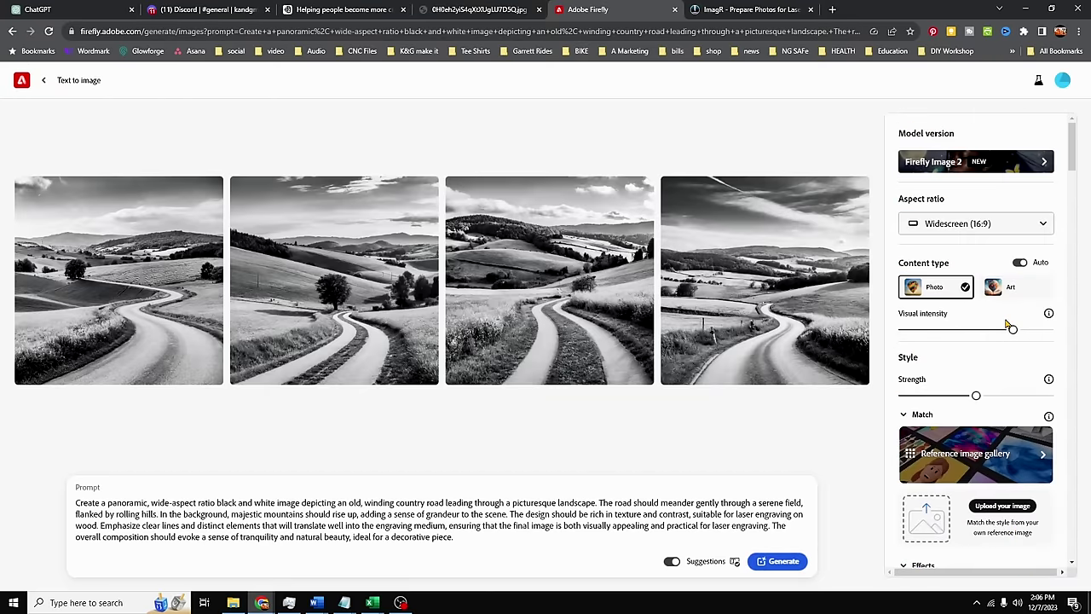
# Generate the country road images again with the widescreen format and the higher visual intensity
pyautogui.scroll(-2, 1007, 329)
pyautogui.scroll(2, 998, 358)
pyautogui.click(782, 562)
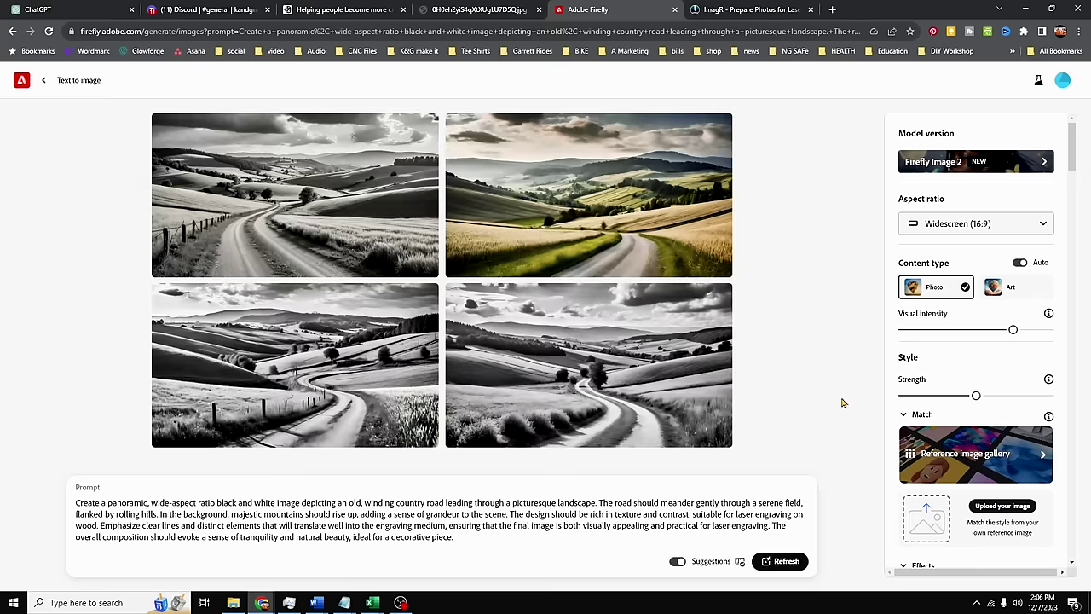
# Compare the four widescreen results in the enlarged view, stepping back and forth between them, and close the view
pyautogui.moveTo(589, 236)
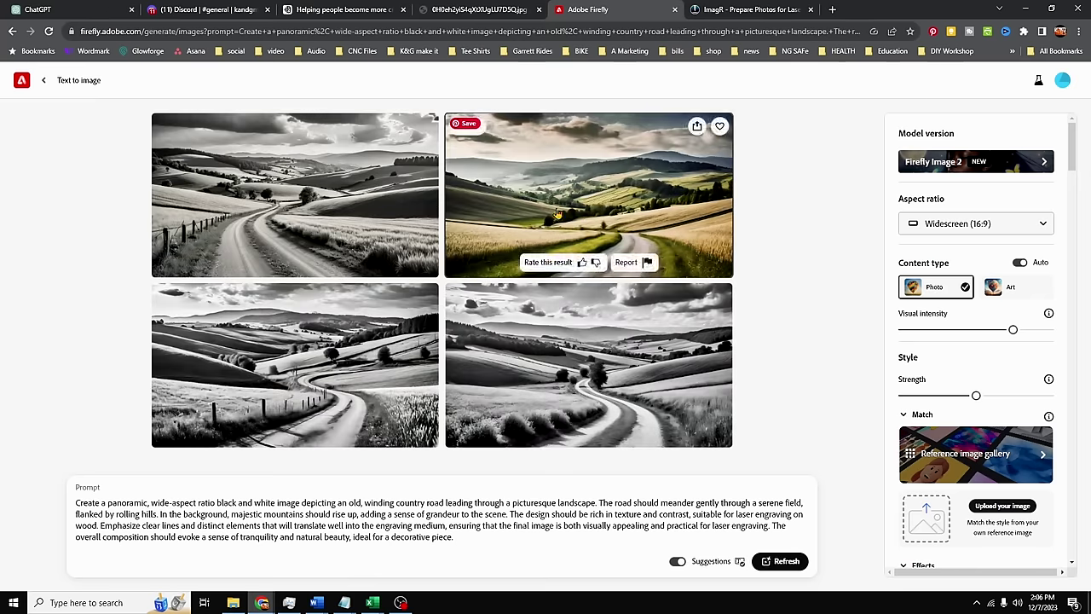
pyautogui.click(332, 213)
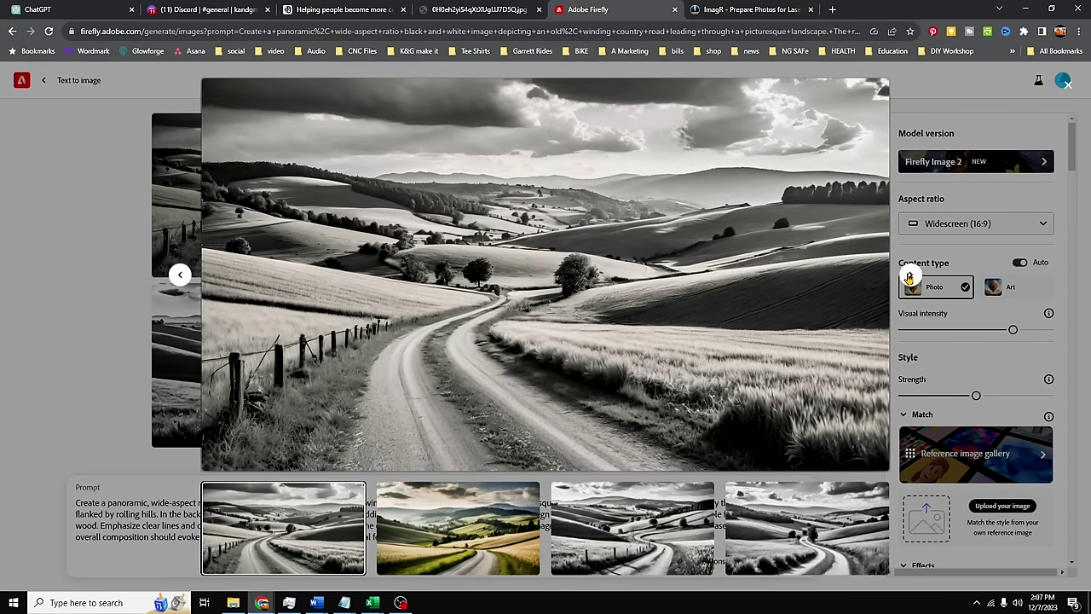
pyautogui.press('Right')
pyautogui.press('Right')
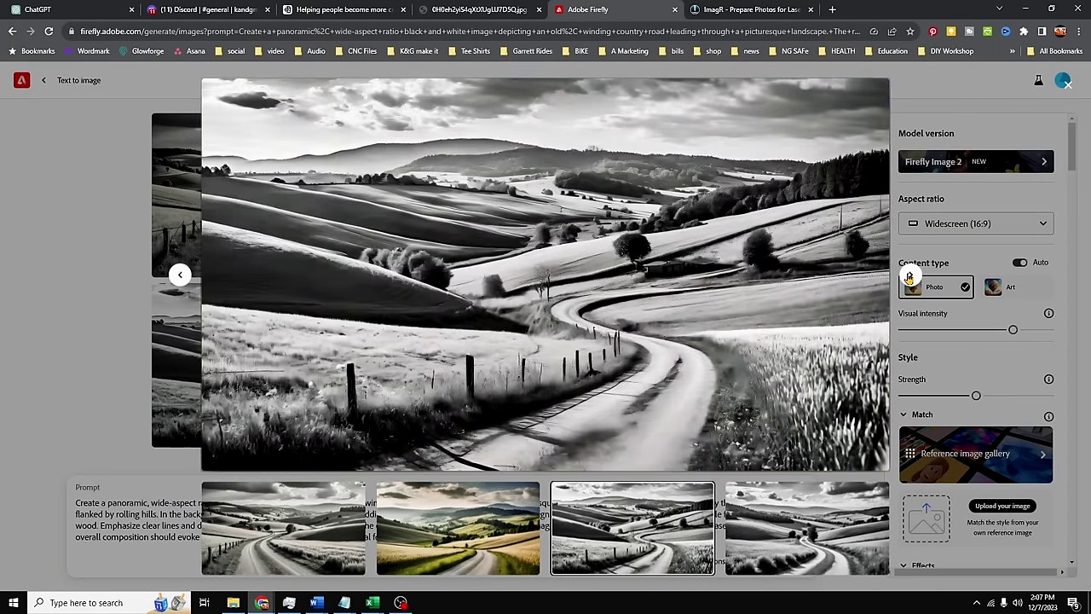
pyautogui.press('Right')
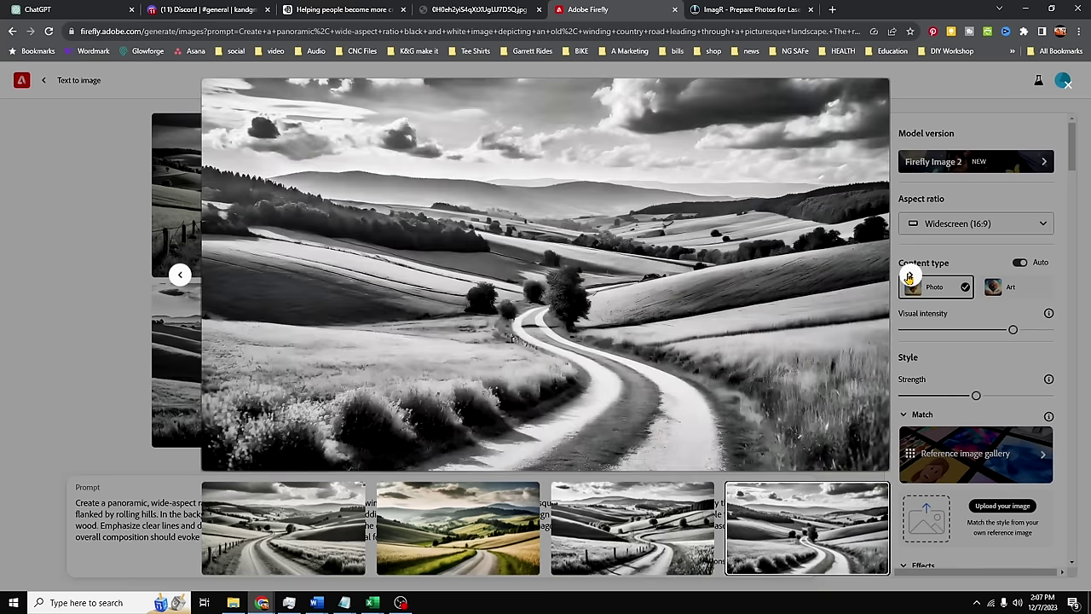
pyautogui.click(179, 275)
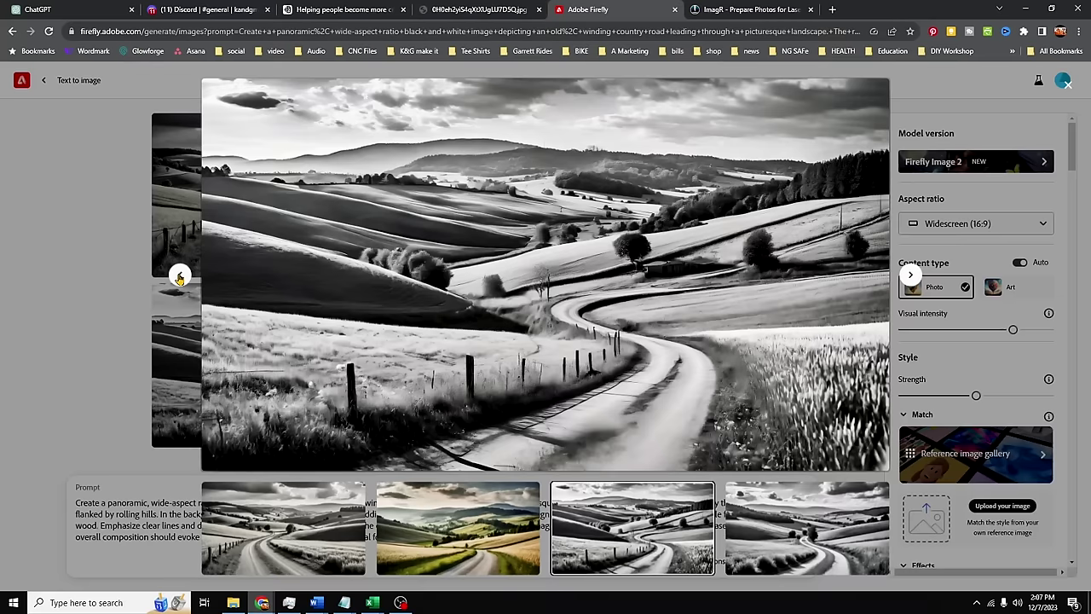
pyautogui.click(179, 275)
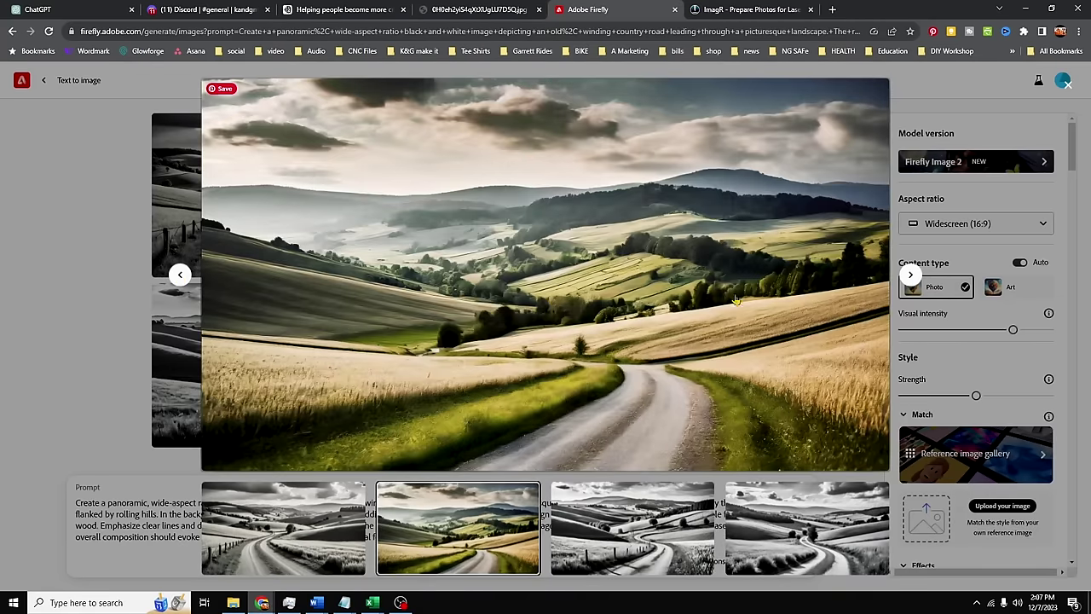
pyautogui.click(911, 275)
pyautogui.click(911, 275)
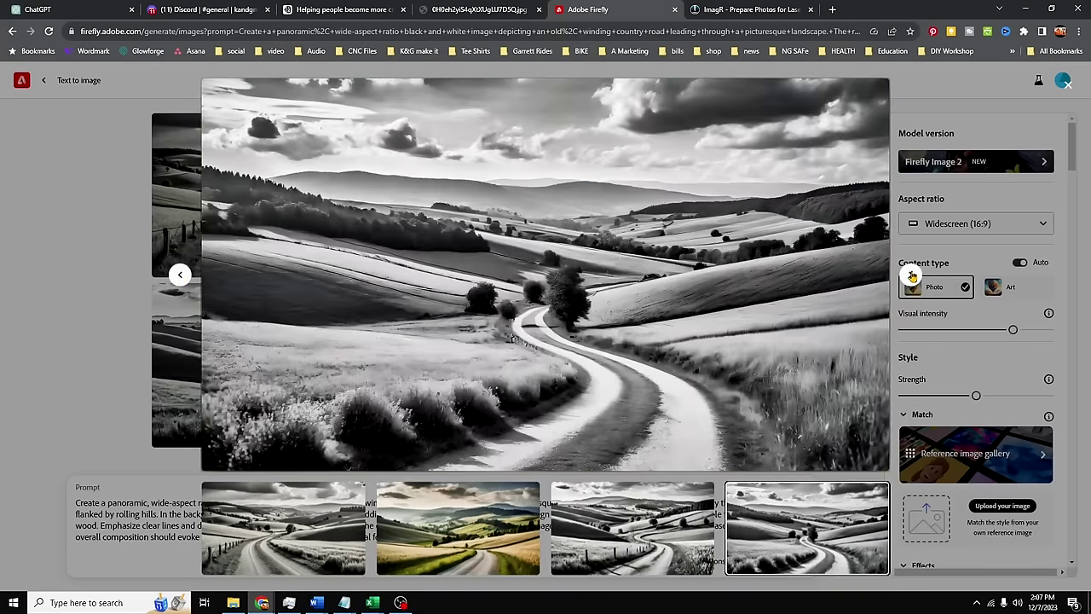
pyautogui.click(98, 257)
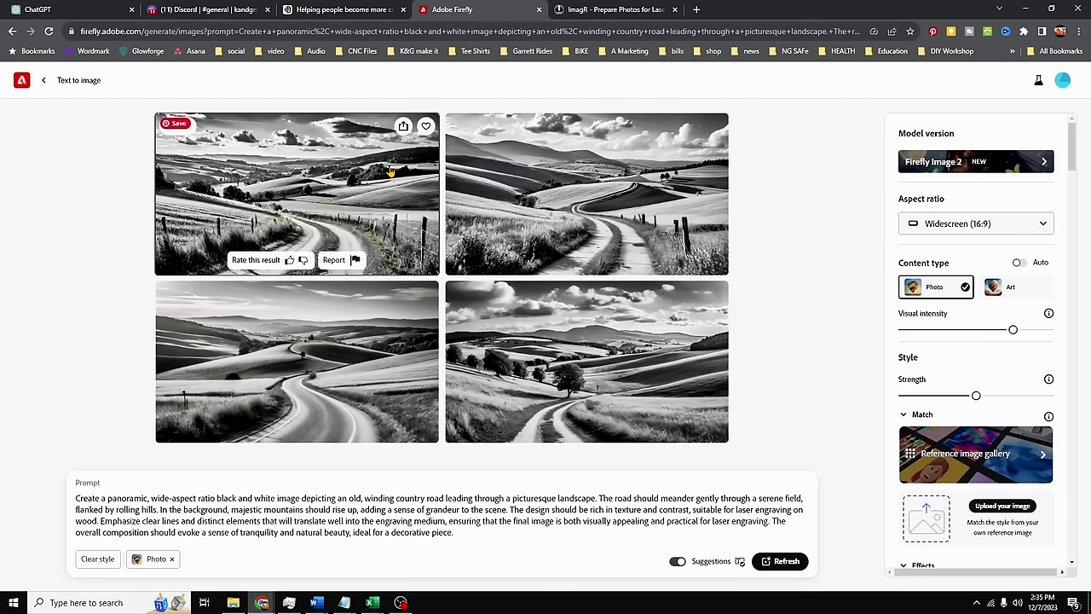
# Revisit the country road images in Ideogram, in Midjourney on Discord and in ChatGPT to compare the generators' results
pyautogui.click(363, 13)
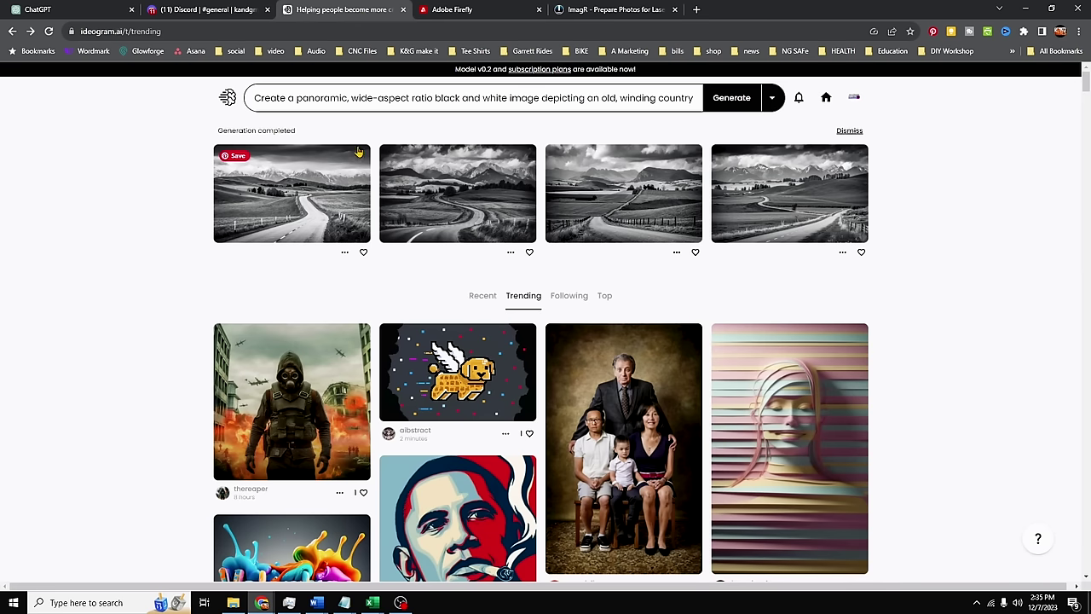
pyautogui.click(215, 12)
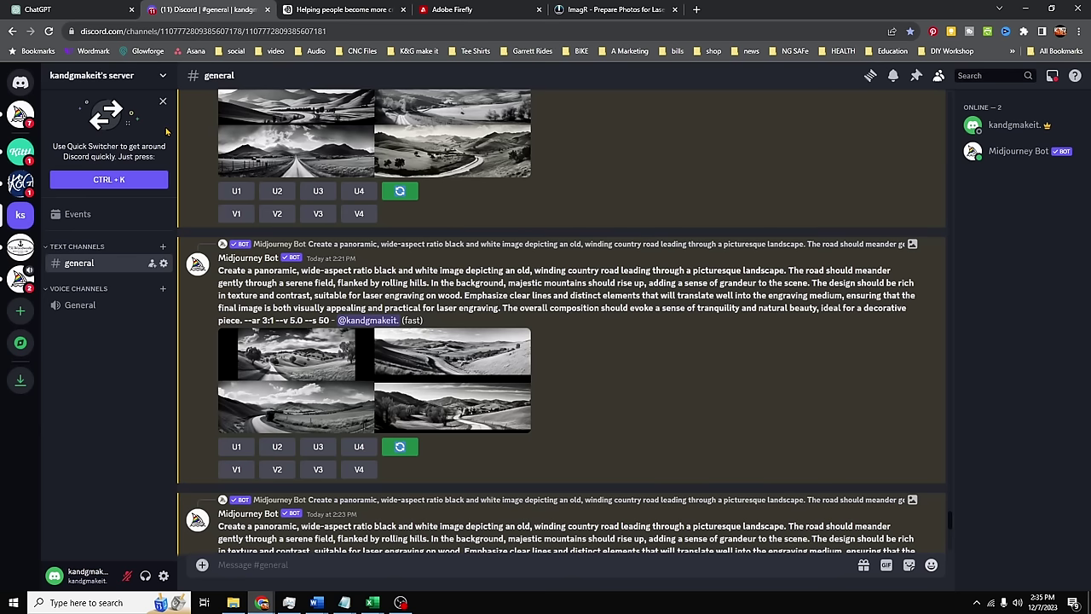
pyautogui.click(77, 9)
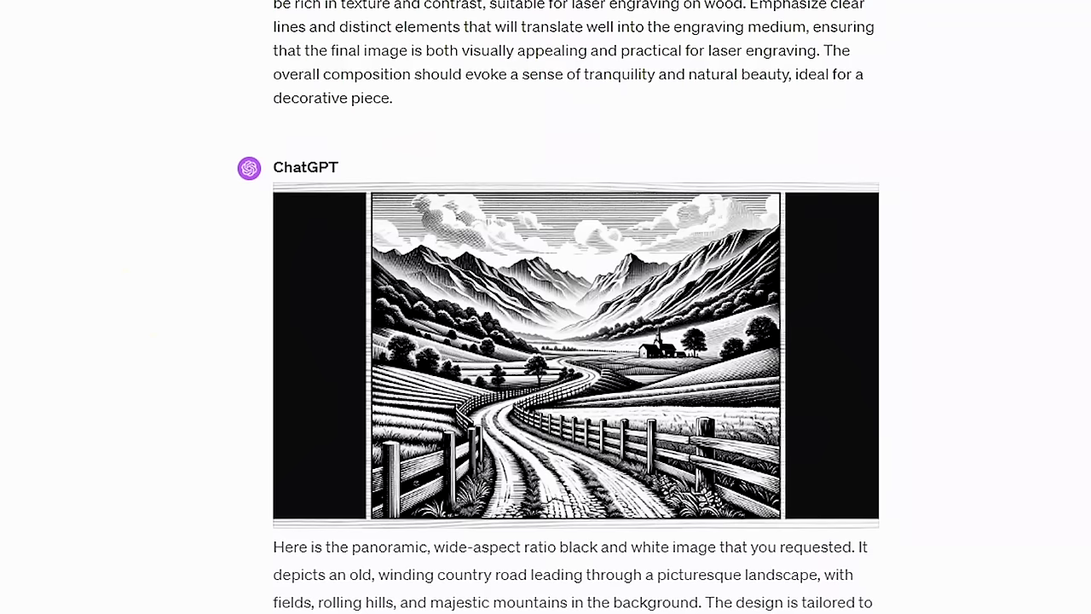
# Switch to Midjourney on Discord, view the 2:21 PM country road grid enlarged, and produce its fourth image as a single picture
pyautogui.click(227, 11)
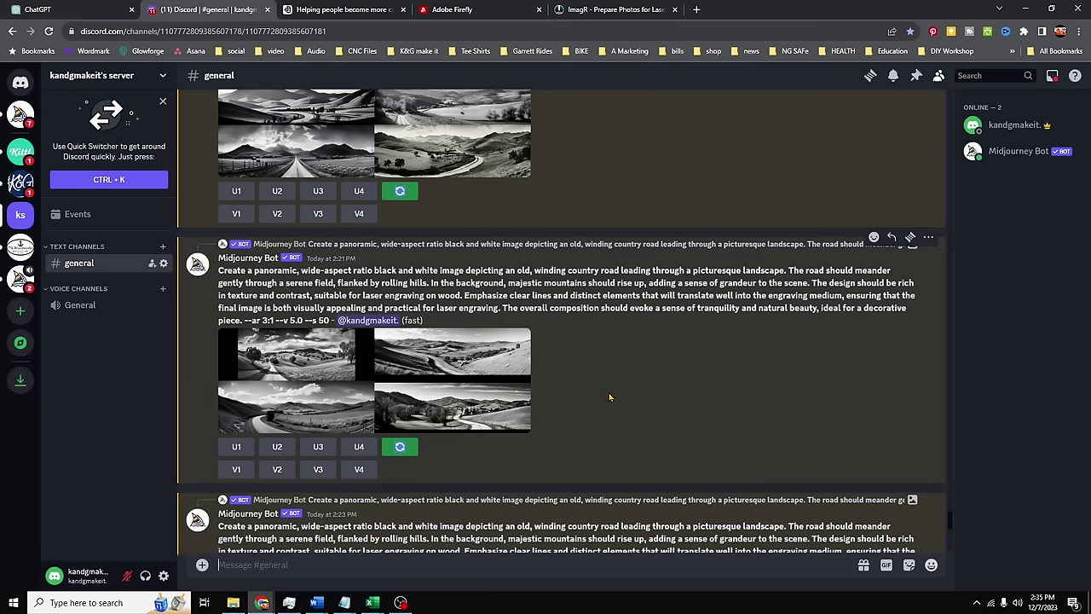
pyautogui.click(453, 390)
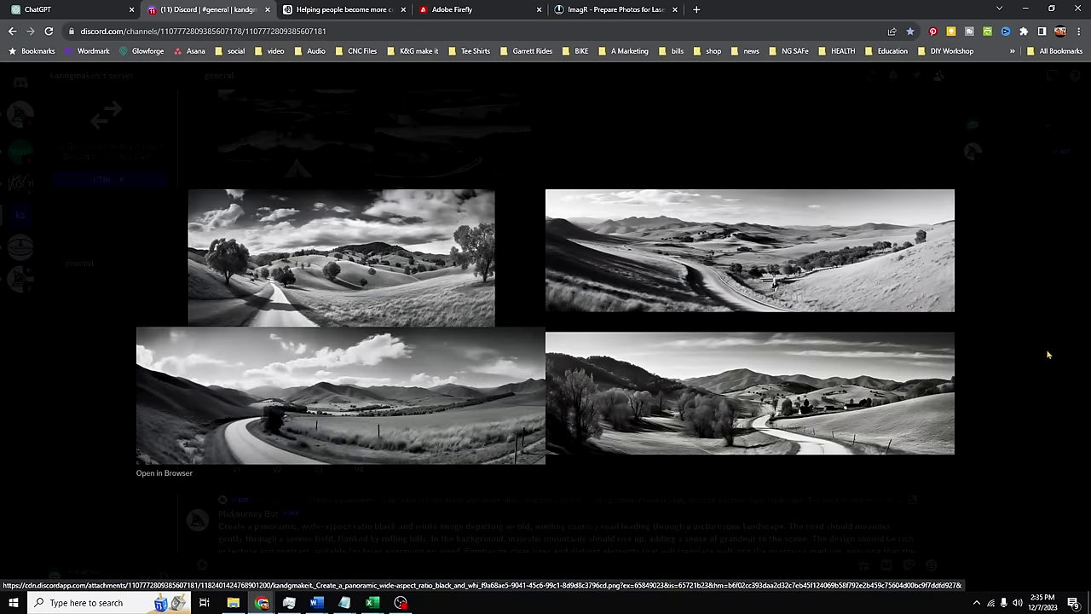
pyautogui.click(1020, 348)
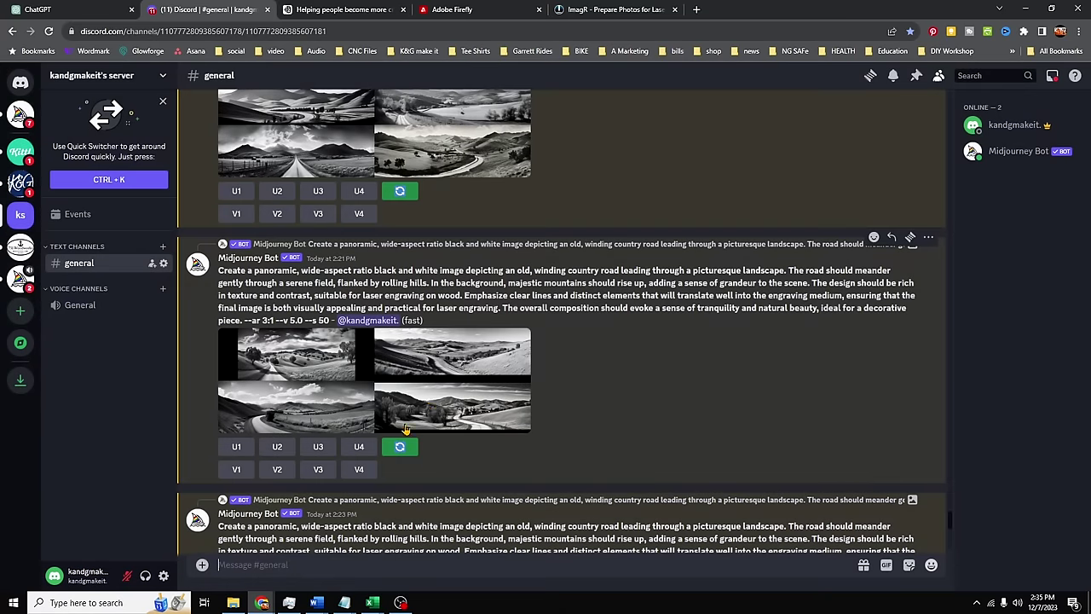
pyautogui.click(358, 448)
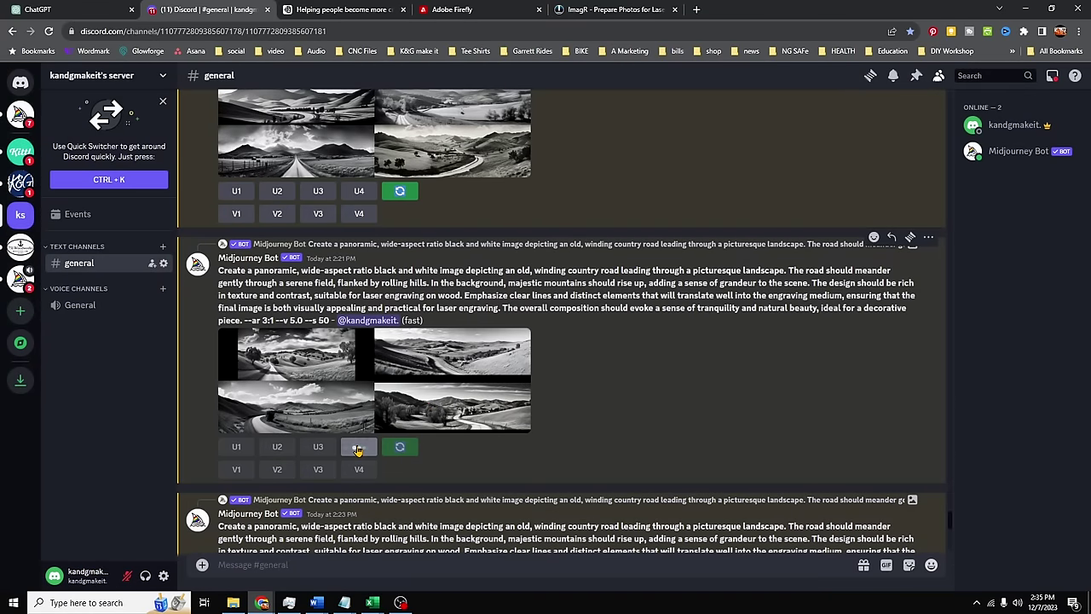
# Upscale the separate image #4 of the country road by 4x
pyautogui.scroll(-5, 362, 444)
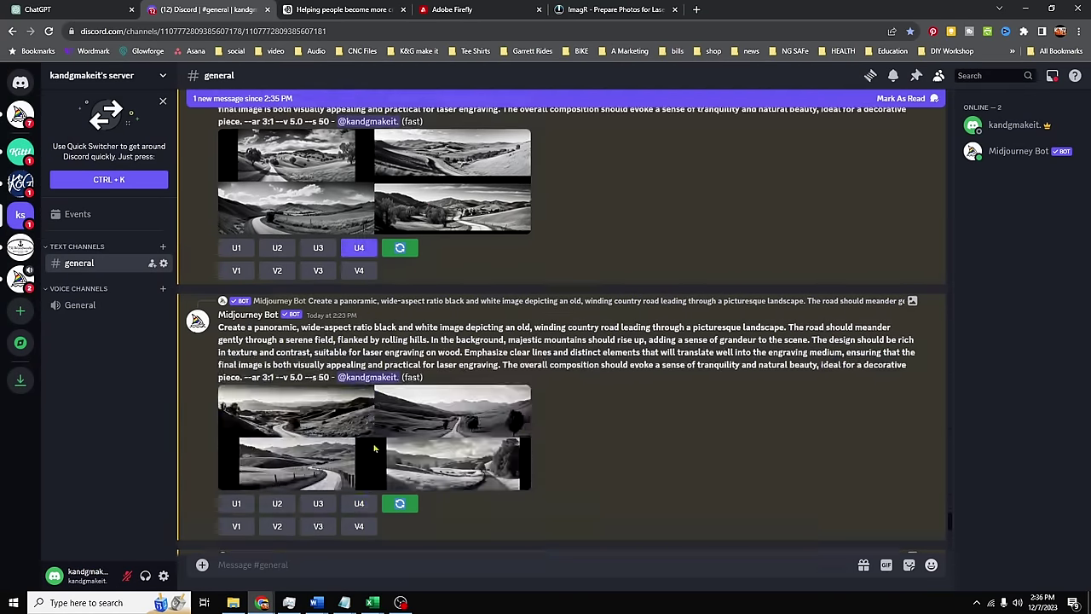
pyautogui.scroll(-2, 375, 439)
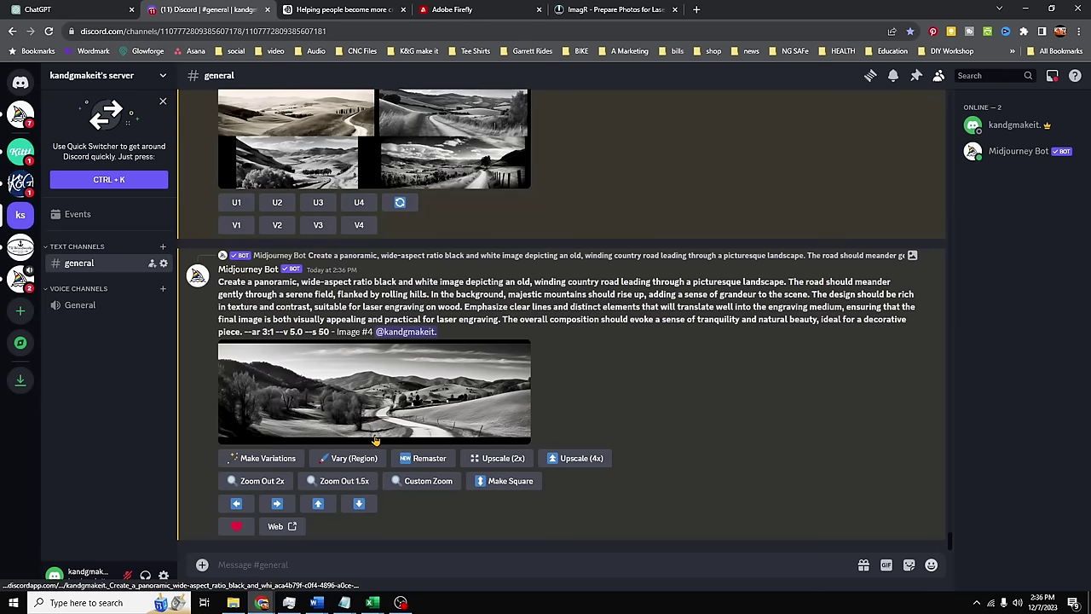
pyautogui.click(568, 461)
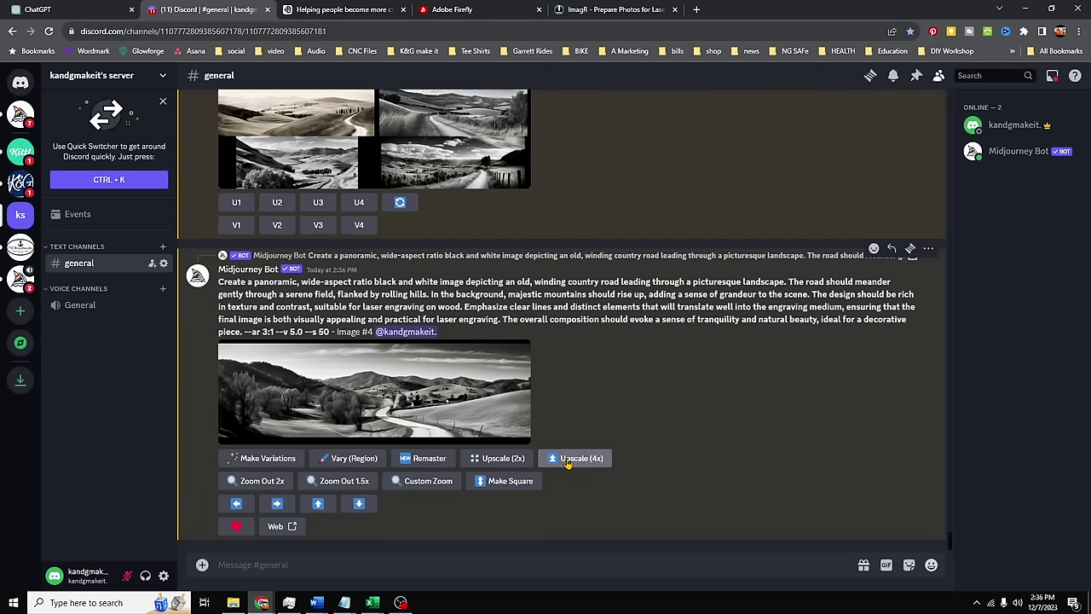